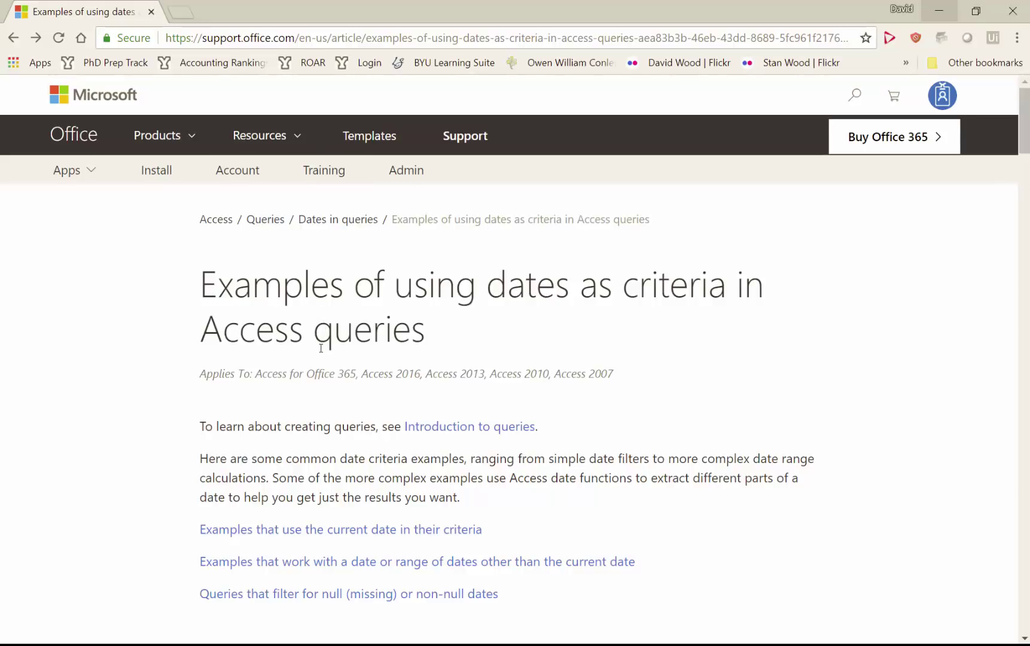
# Step: Scroll the article and jump to the 'Examples that work with a date or range of dates' section
pyautogui.scroll(-1, 321, 348)
pyautogui.scroll(-1, 323, 343)
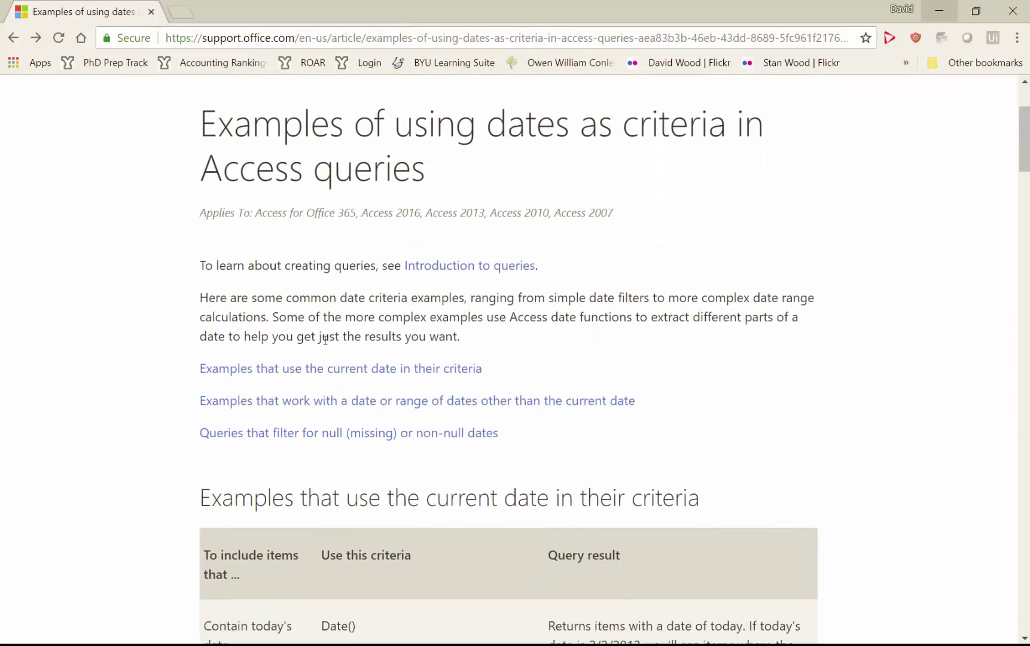
pyautogui.scroll(-2, 327, 338)
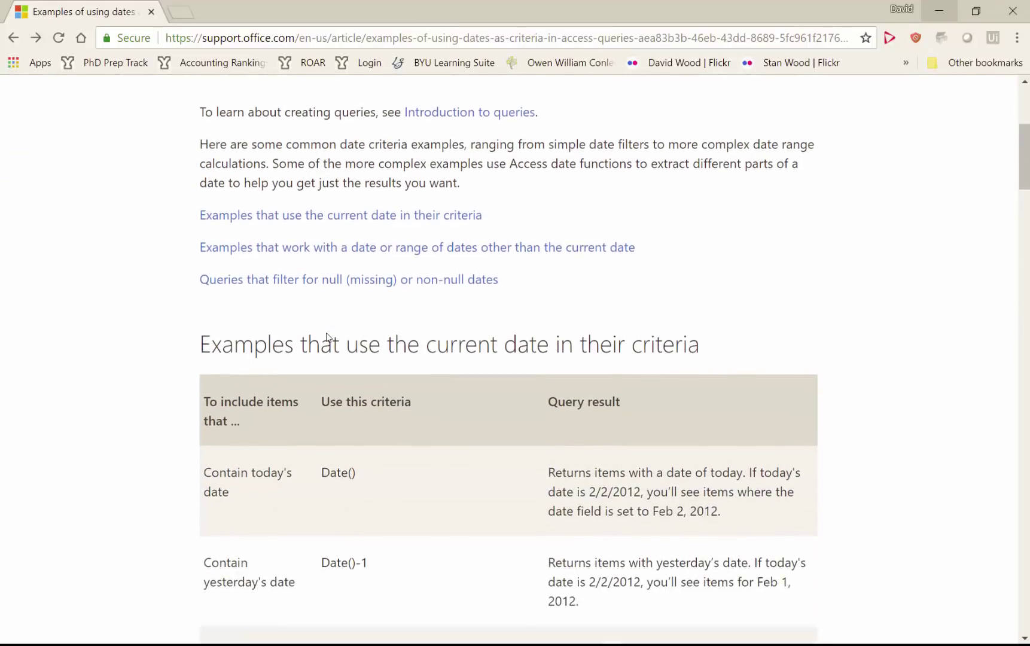
pyautogui.scroll(-2, 327, 337)
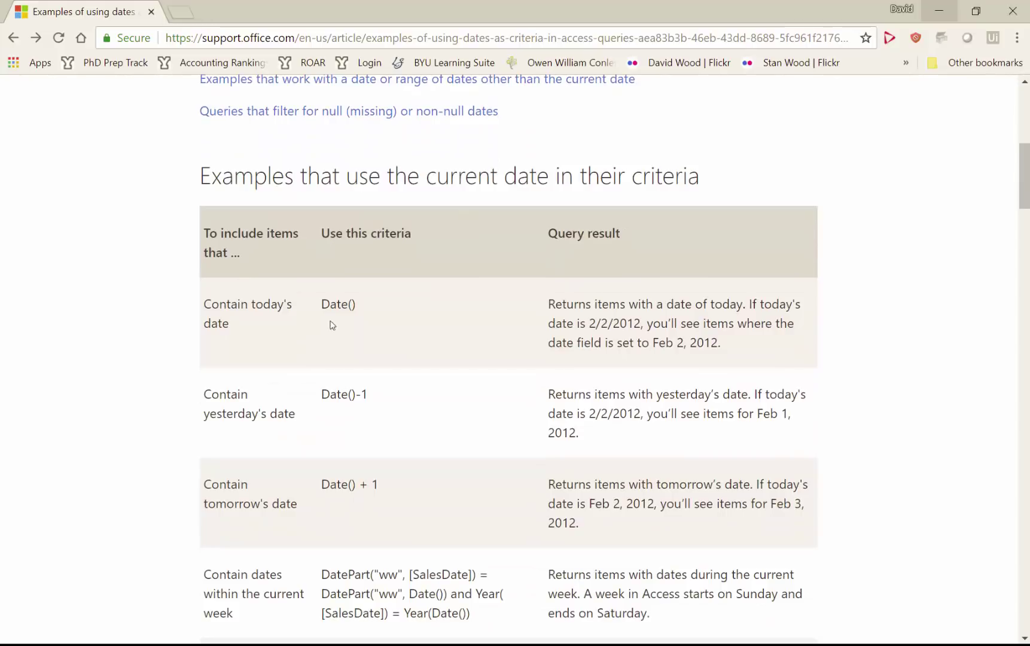
pyautogui.scroll(1, 327, 334)
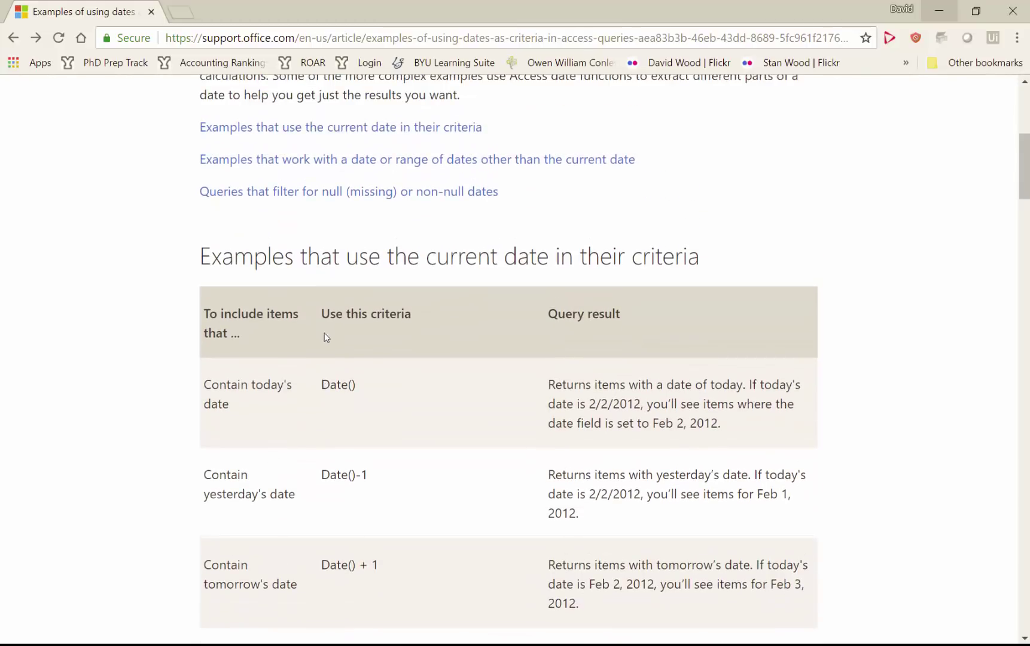
pyautogui.click(344, 160)
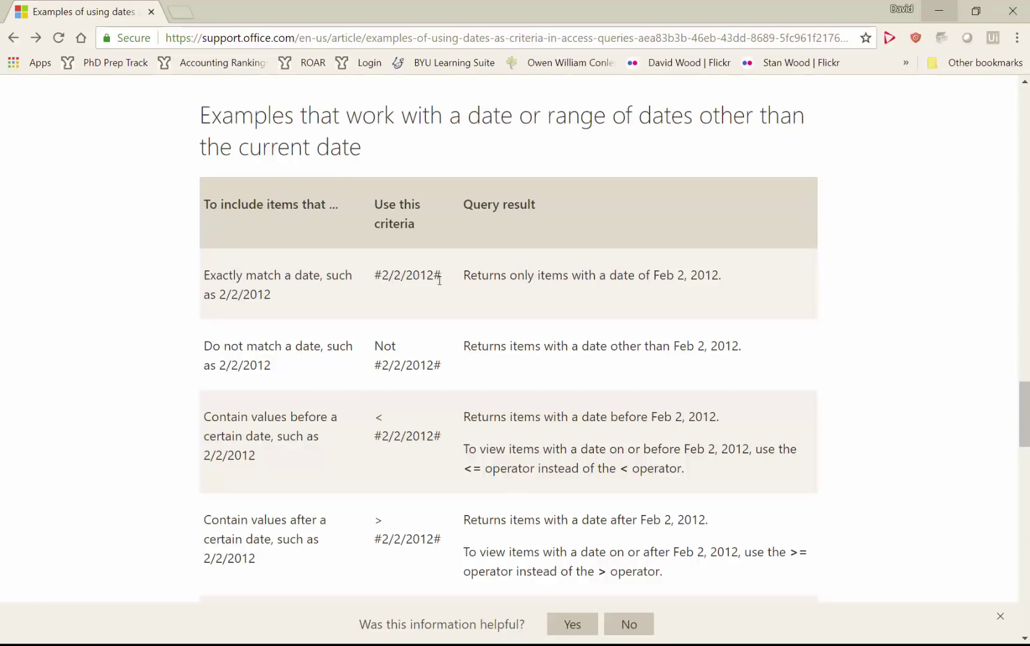
# Step: Highlight the closing and opening # delimiters of the #2/2/2012# example date
pyautogui.moveTo(442, 278); pyautogui.dragTo(434, 277)
pyautogui.click(376, 275)
pyautogui.moveTo(374, 275); pyautogui.dragTo(378, 274)
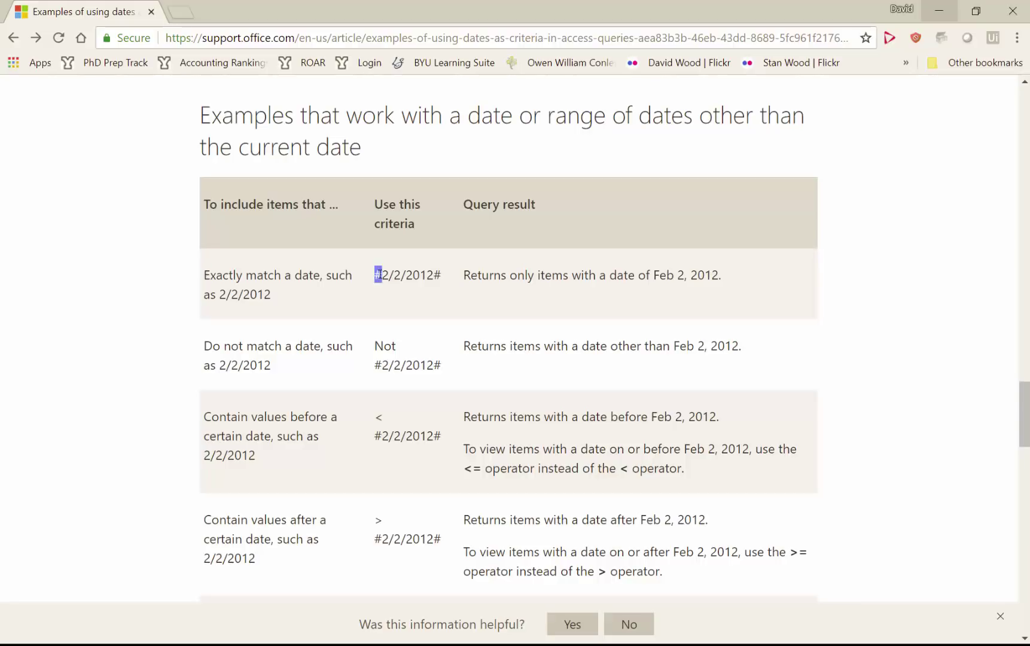
pyautogui.click(413, 279)
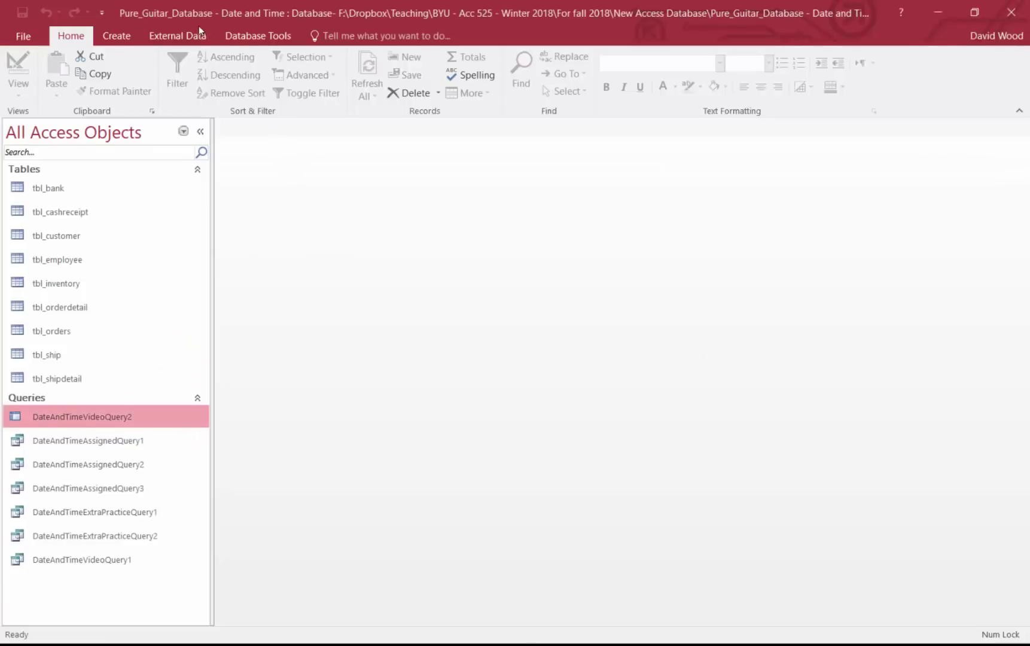
# Step: Open the Relationships diagram from Database Tools and scroll to see all the linked tables
pyautogui.click(233, 35)
pyautogui.click(178, 69)
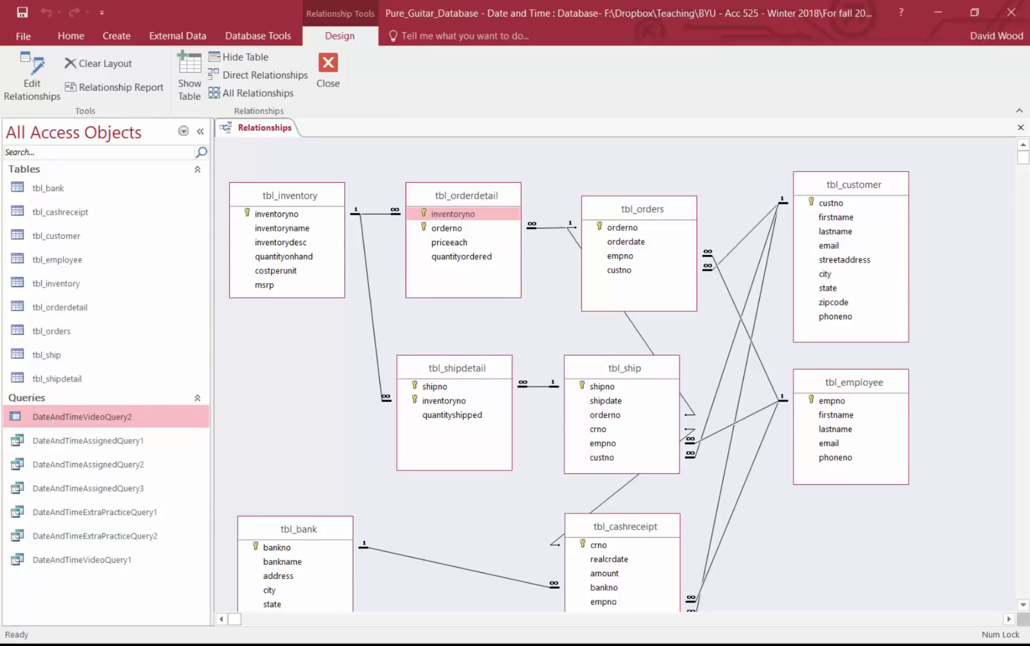
pyautogui.click(1023, 605)
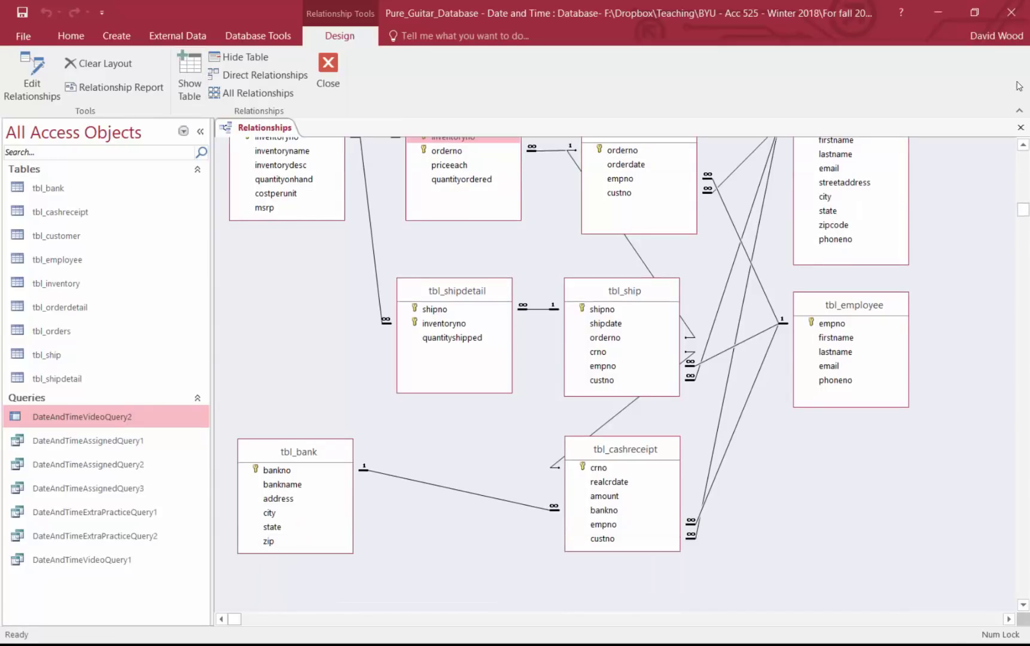
pyautogui.moveTo(1022, 214); pyautogui.dragTo(1023, 196)
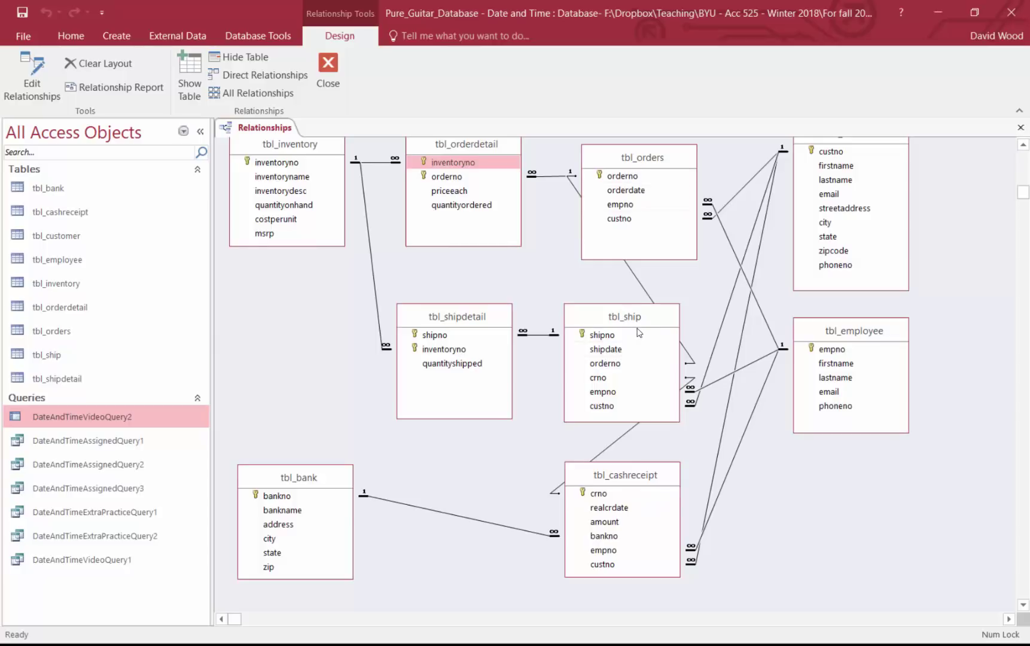
# Step: Create a blank design-view query and add tbl_orders, tbl_ship and tbl_cashreceipt
pyautogui.click(116, 36)
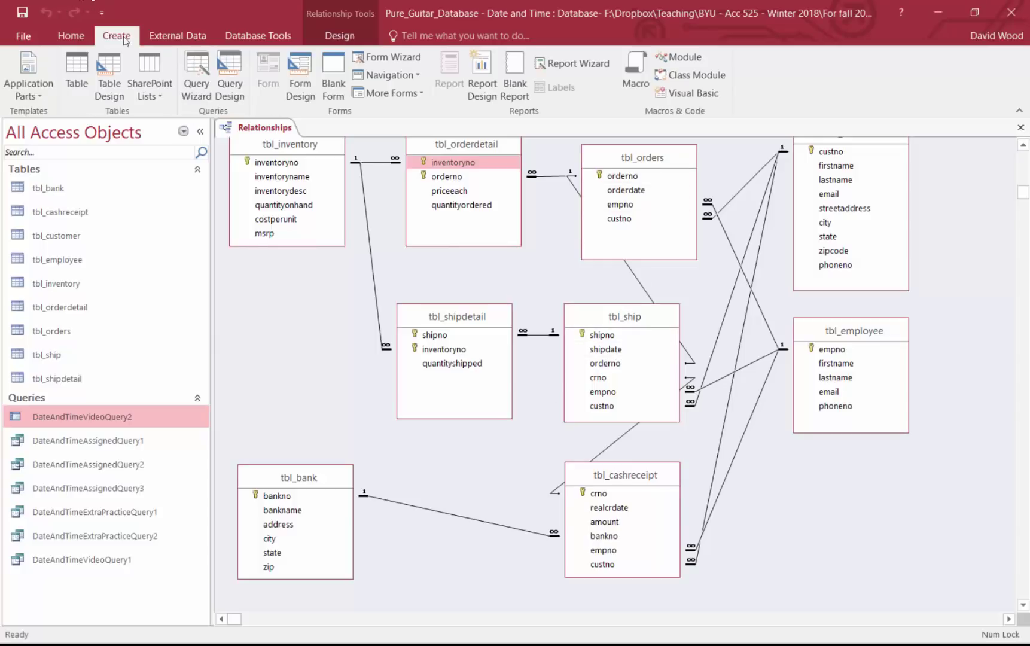
pyautogui.click(230, 77)
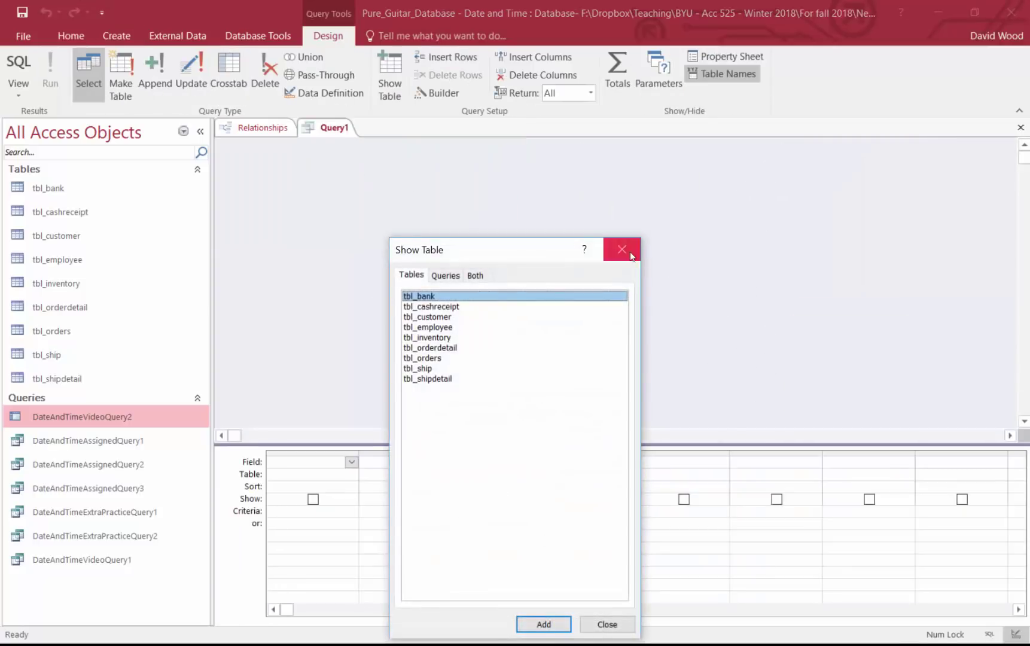
pyautogui.click(631, 186)
pyautogui.moveTo(60, 332); pyautogui.dragTo(273, 181)
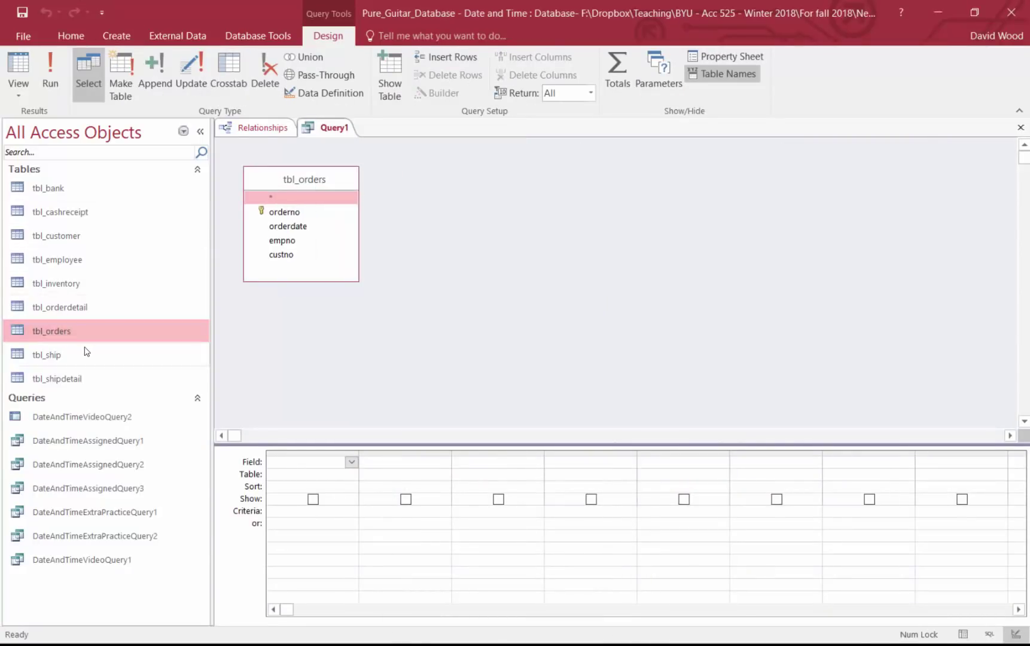
pyautogui.moveTo(51, 357); pyautogui.dragTo(421, 183)
pyautogui.moveTo(451, 284); pyautogui.dragTo(452, 342)
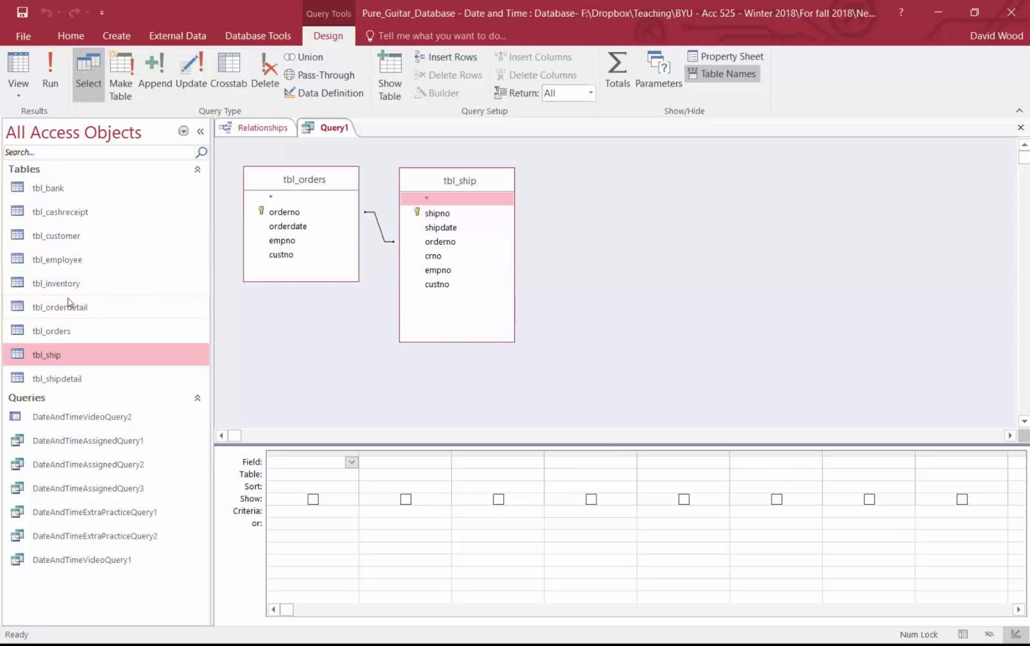
pyautogui.moveTo(69, 212); pyautogui.dragTo(591, 180)
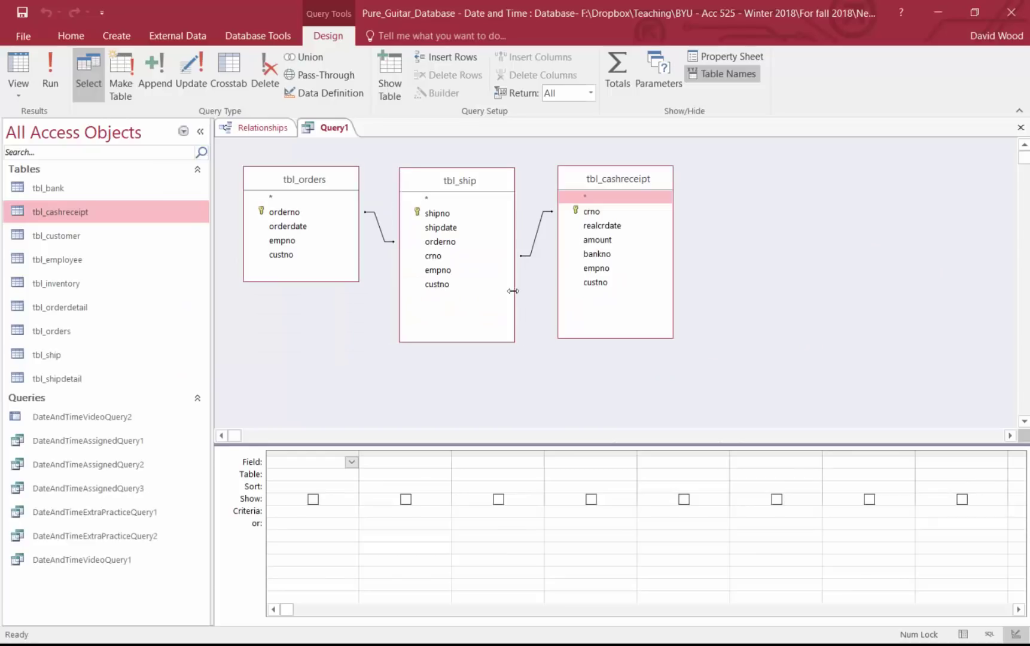
# Step: Add orderno, orderdate and shipdate as the first three query fields
pyautogui.moveTo(298, 213); pyautogui.dragTo(306, 472)
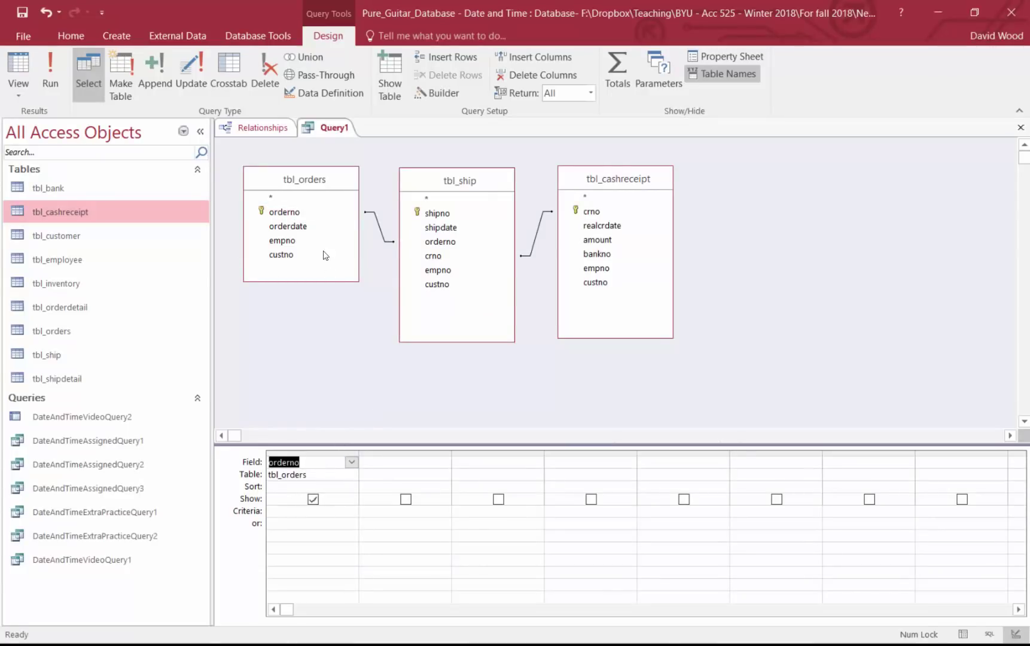
pyautogui.moveTo(312, 228); pyautogui.dragTo(382, 466)
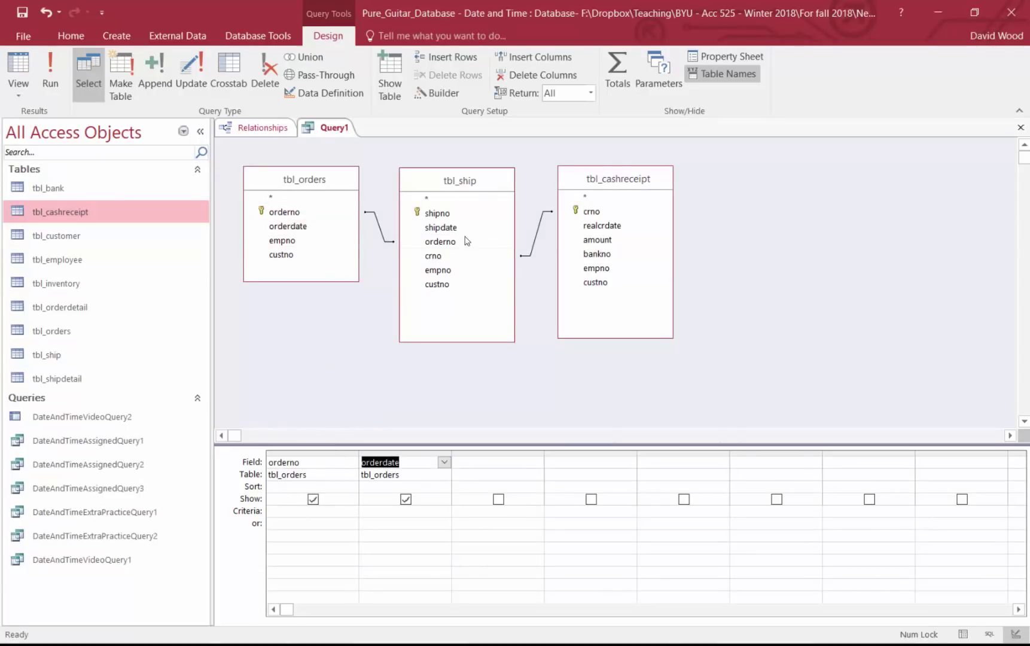
pyautogui.moveTo(460, 228); pyautogui.dragTo(493, 475)
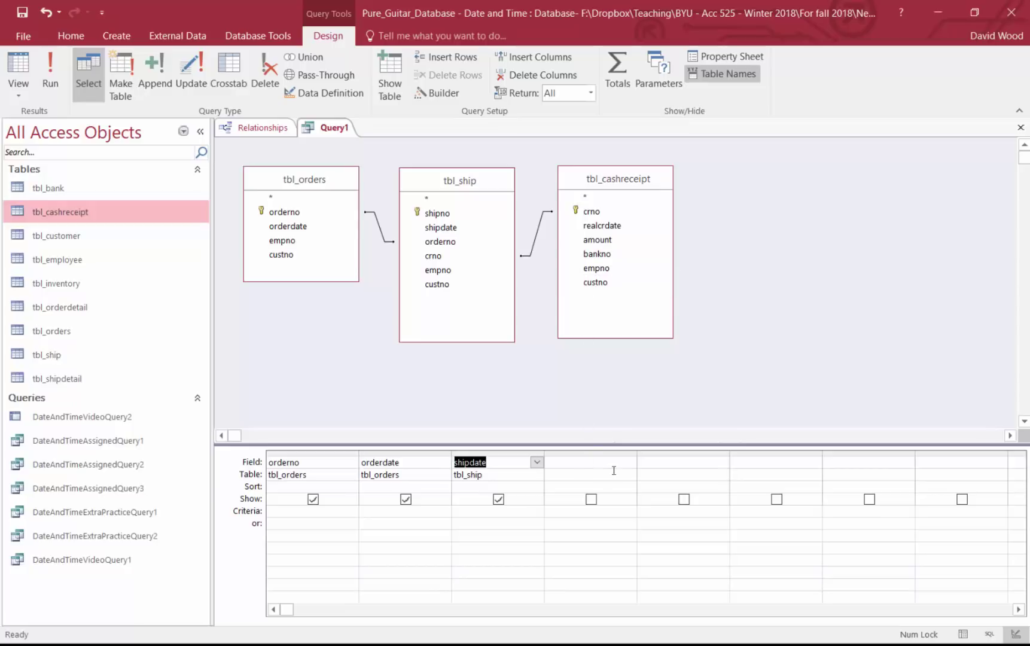
pyautogui.click(570, 466)
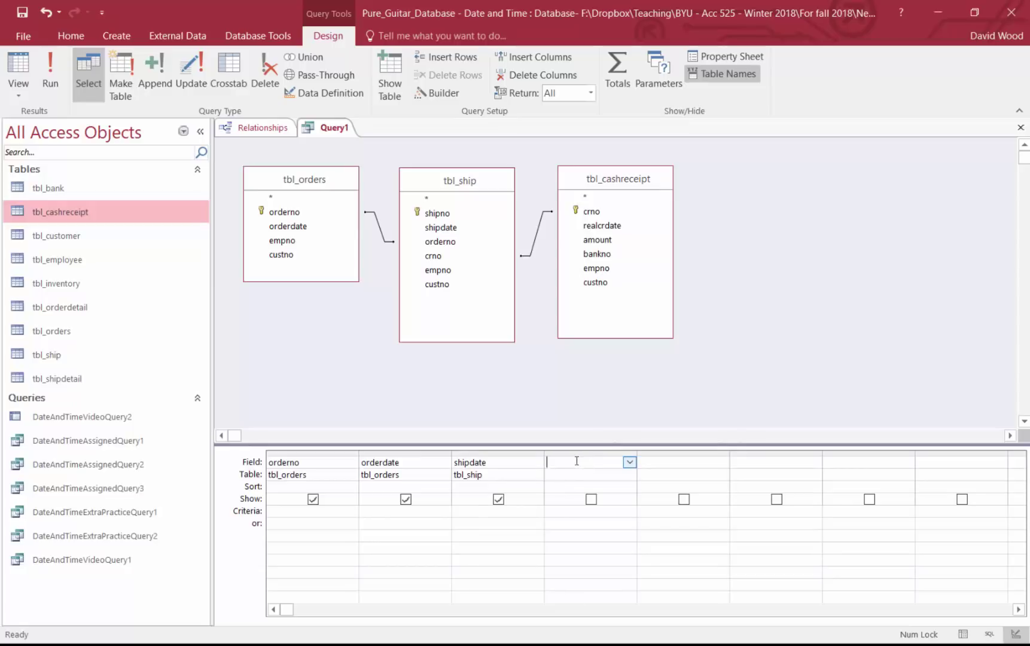
# Step: Build TimeToShip: [tbl_ship]![shipdate]-[tbl_orders]![orderdate] in the Expression Builder as the fourth field
pyautogui.click(444, 94)
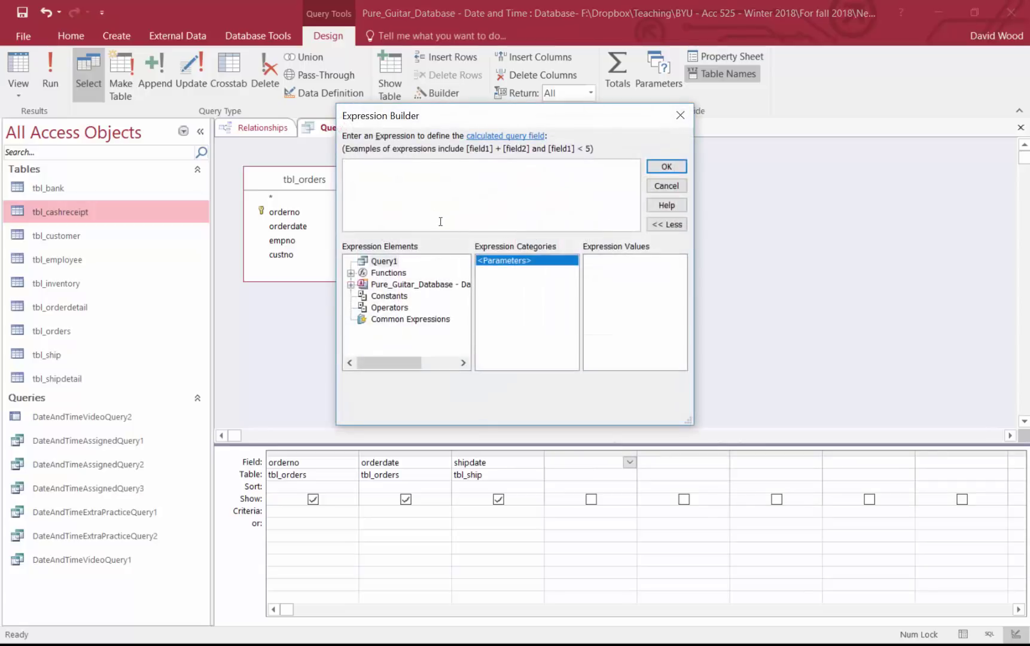
pyautogui.write('TimeToShip:')
pyautogui.click(351, 285)
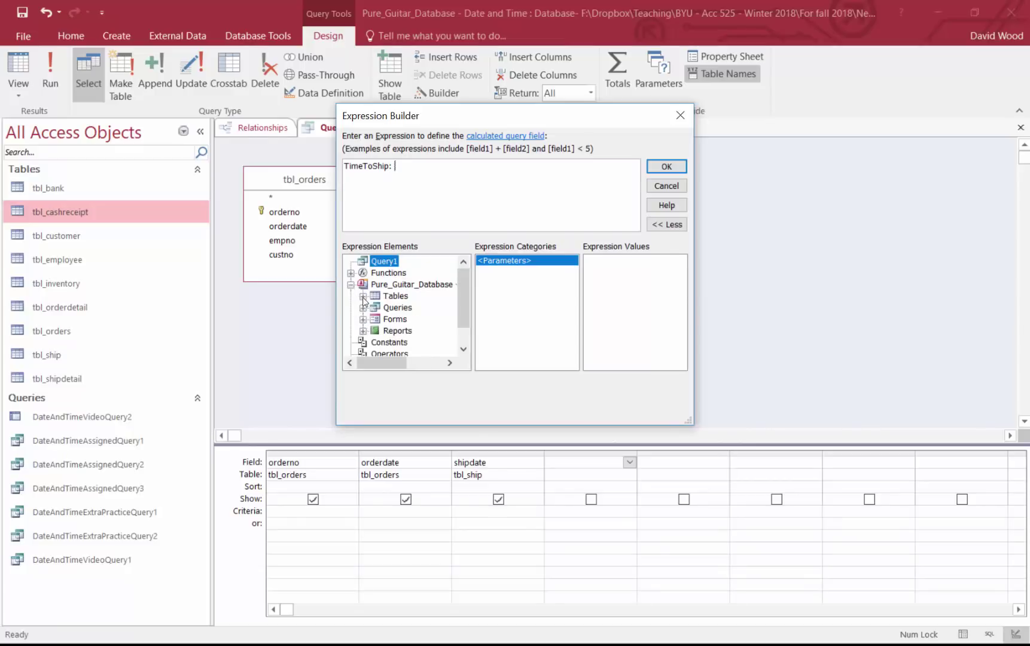
pyautogui.click(363, 296)
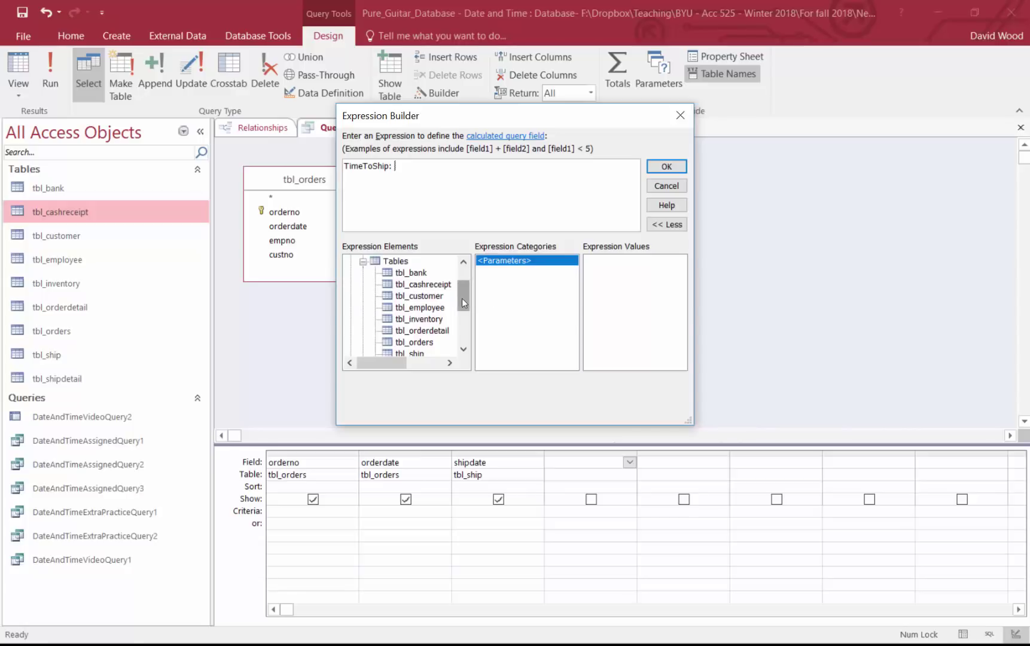
pyautogui.moveTo(461, 297); pyautogui.dragTo(463, 309)
pyautogui.click(410, 319)
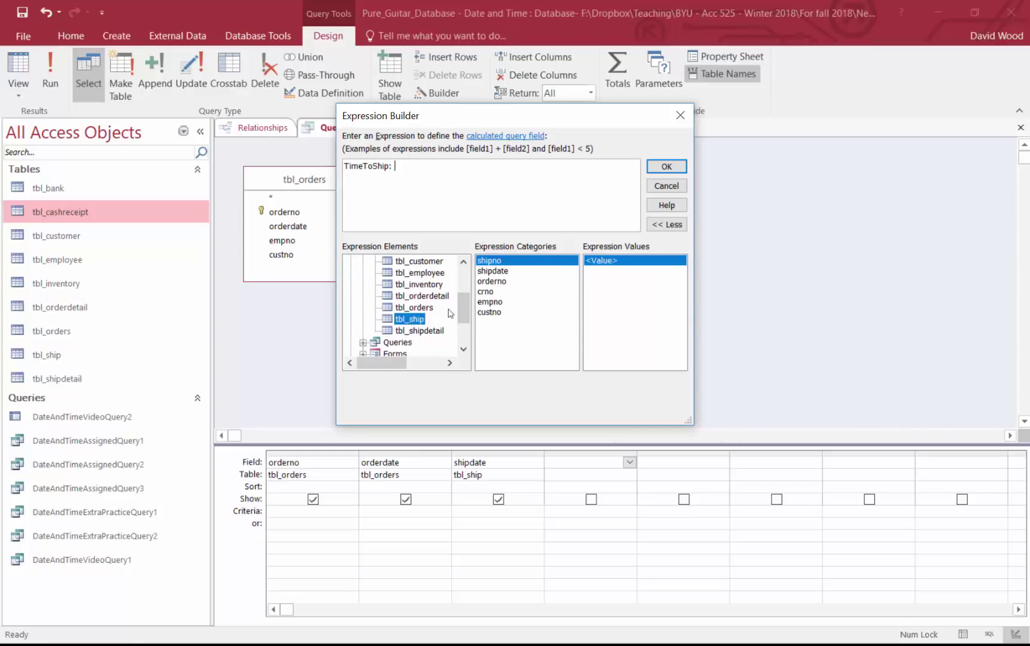
pyautogui.doubleClick(493, 271)
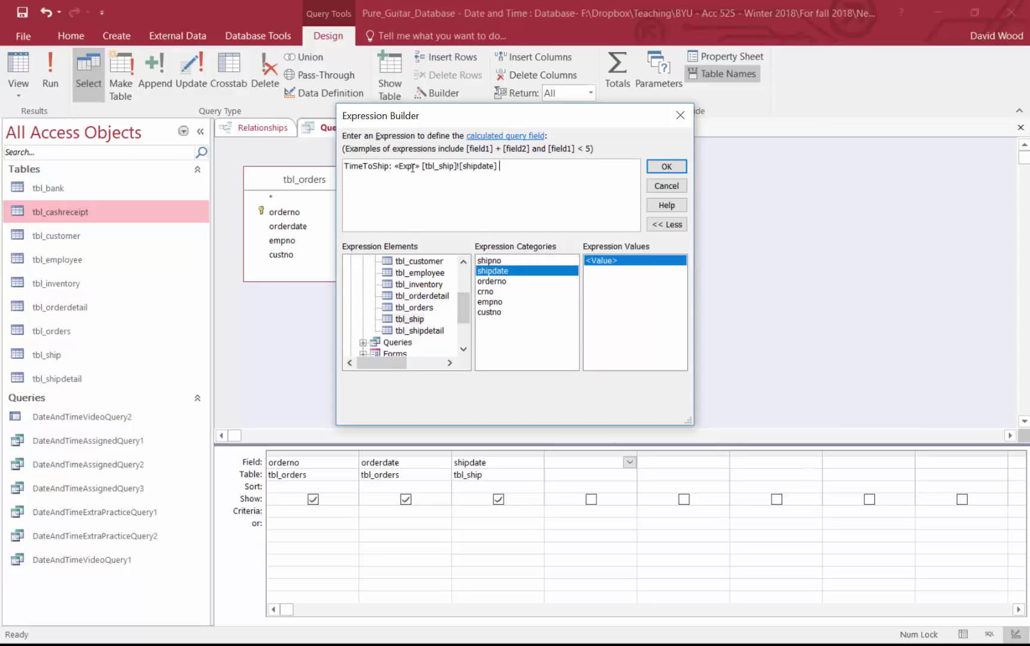
pyautogui.moveTo(395, 167); pyautogui.dragTo(417, 168)
pyautogui.press('Delete')
pyautogui.press('Delete')
pyautogui.click(430, 308)
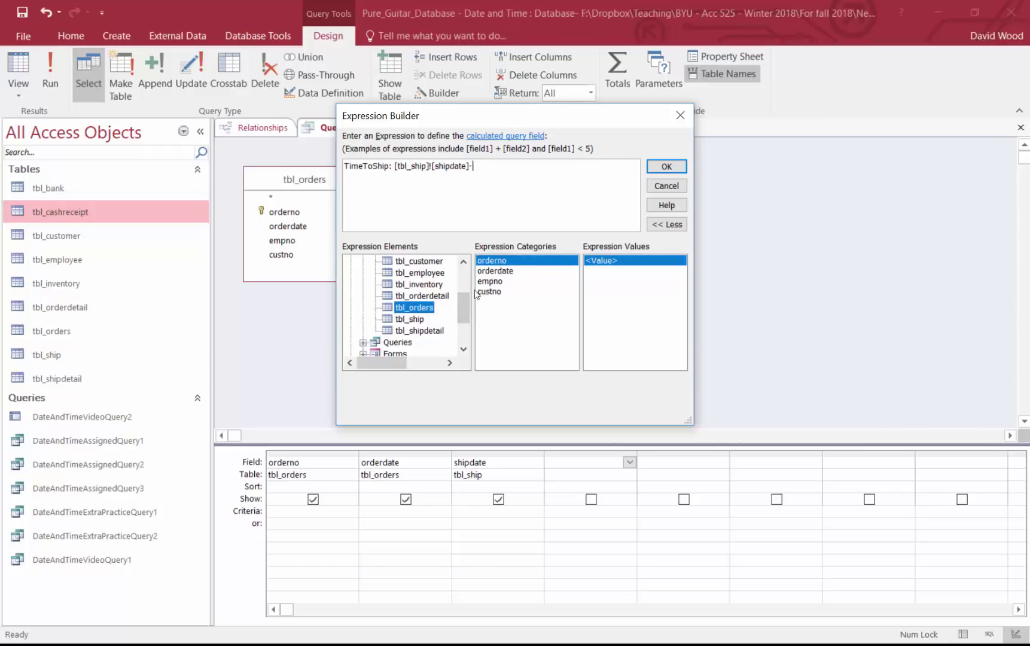
pyautogui.doubleClick(511, 271)
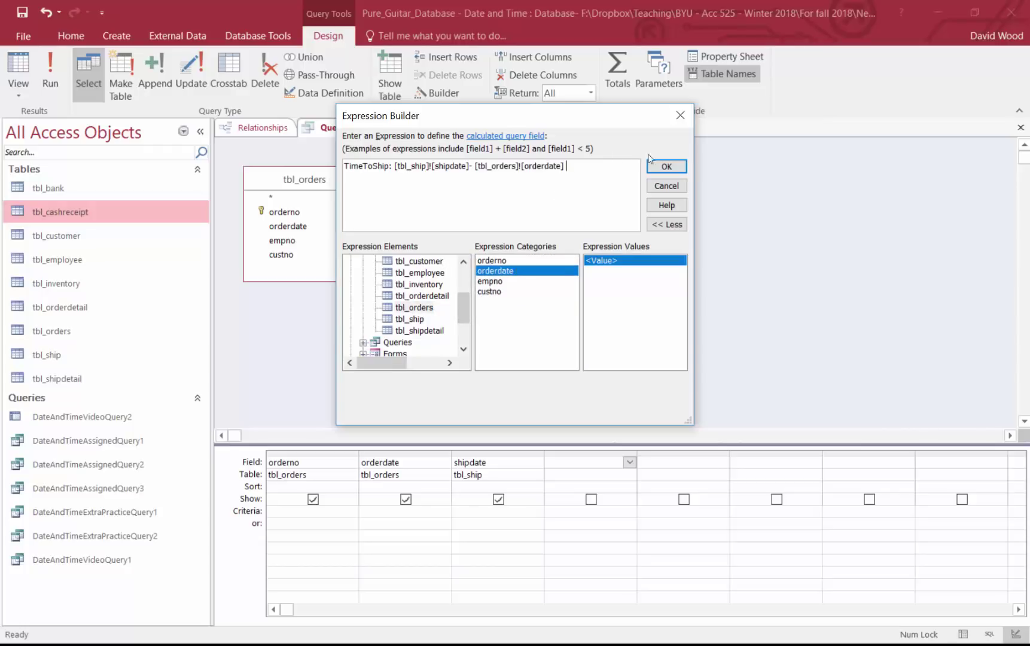
pyautogui.click(665, 166)
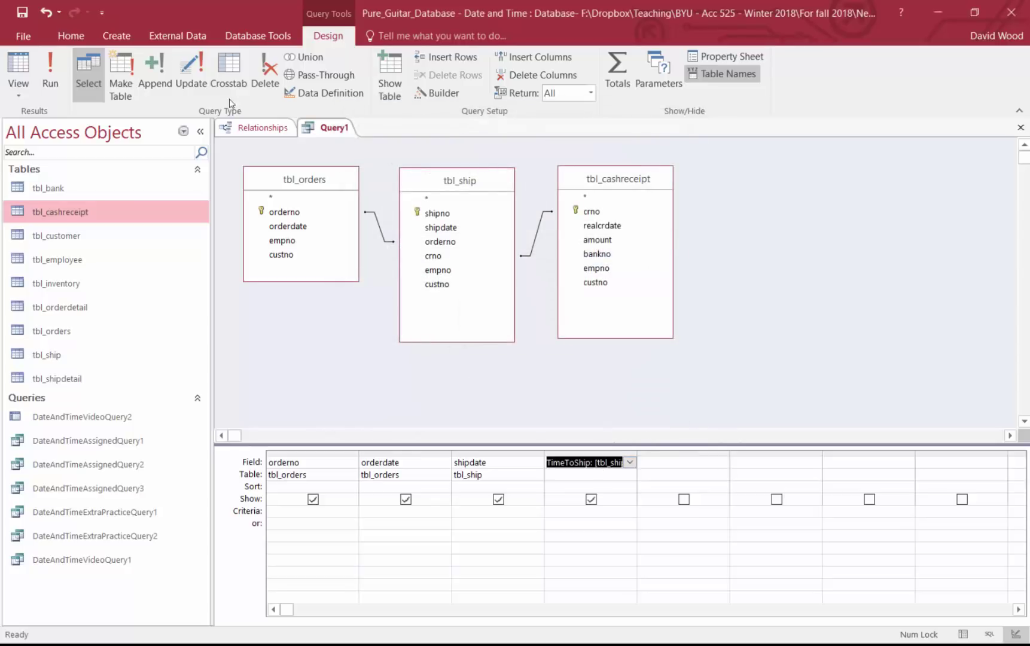
pyautogui.click(18, 70)
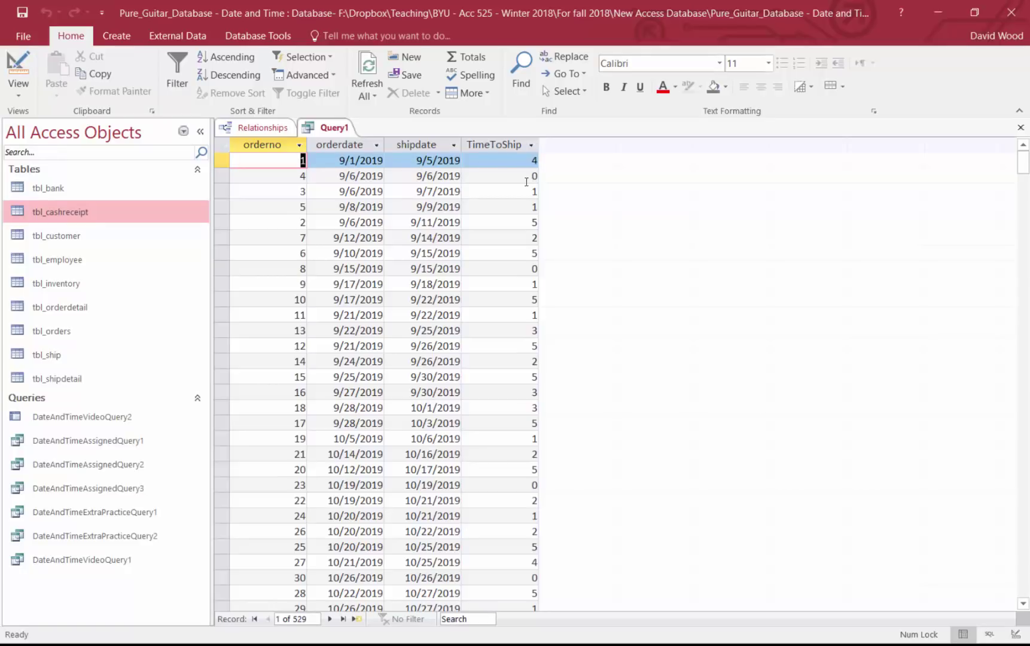
pyautogui.click(18, 70)
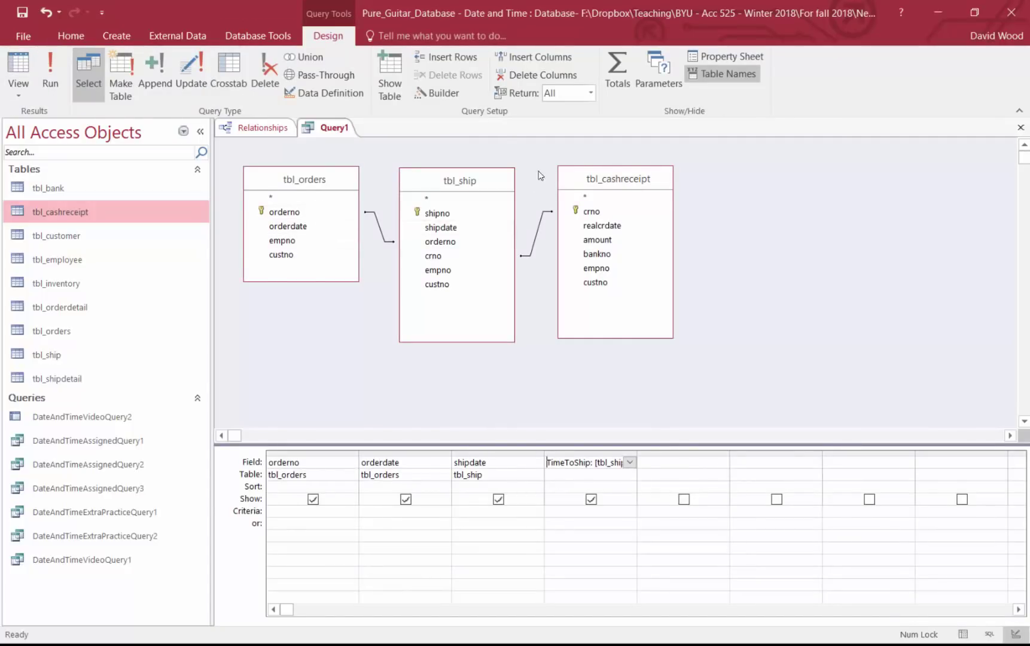
pyautogui.click(436, 95)
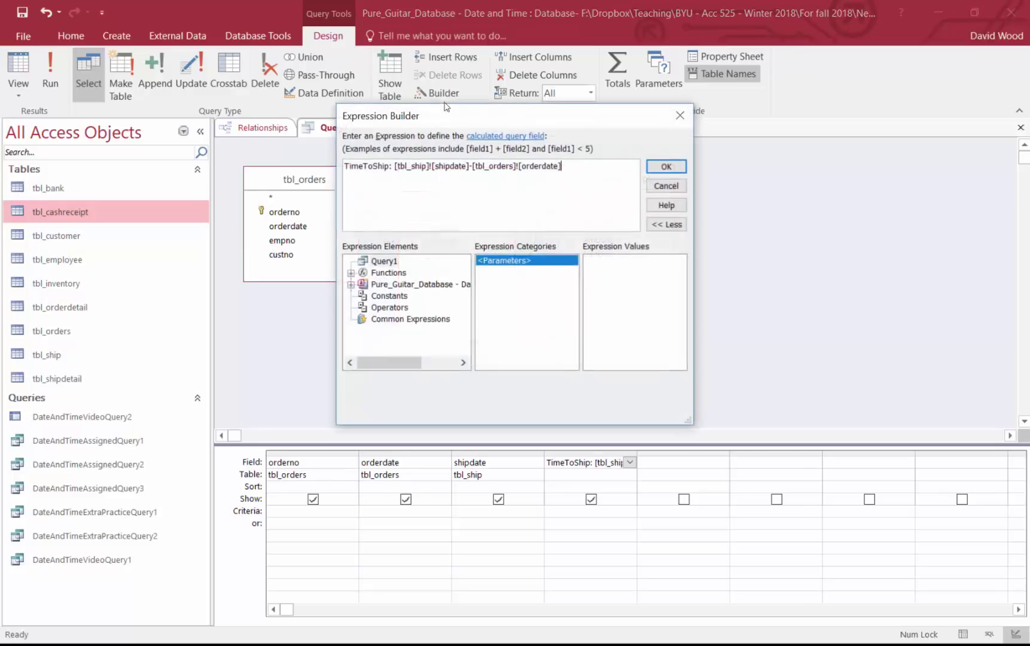
pyautogui.click(668, 187)
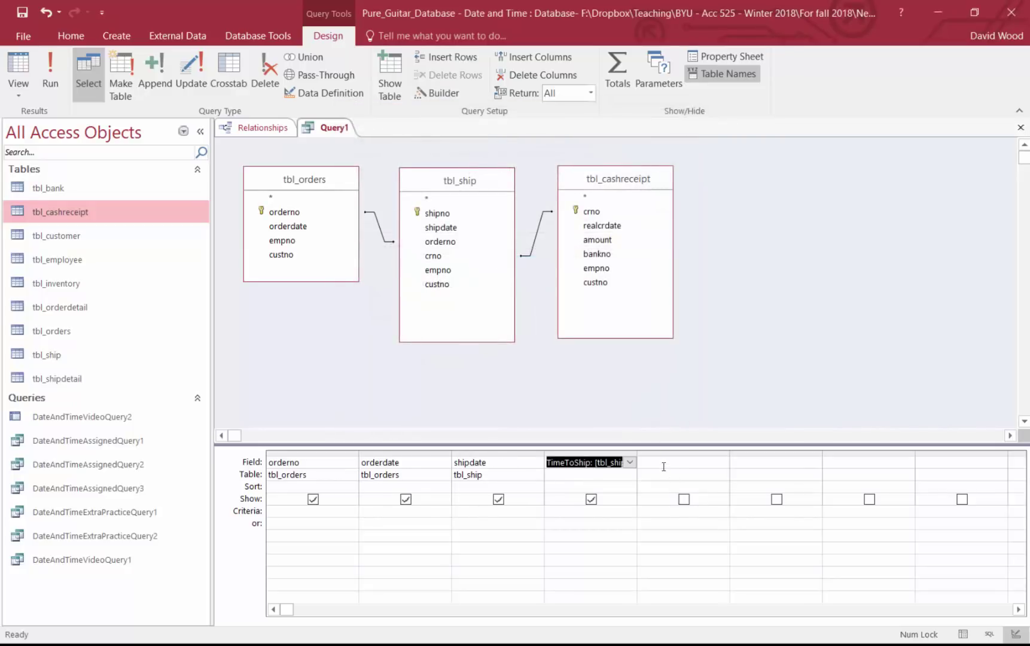
# Step: Build TimeToCollect: [tbl_cashreceipt]![realcrdate]-[tbl_ship]![shipdate] in the fifth field column
pyautogui.click(663, 465)
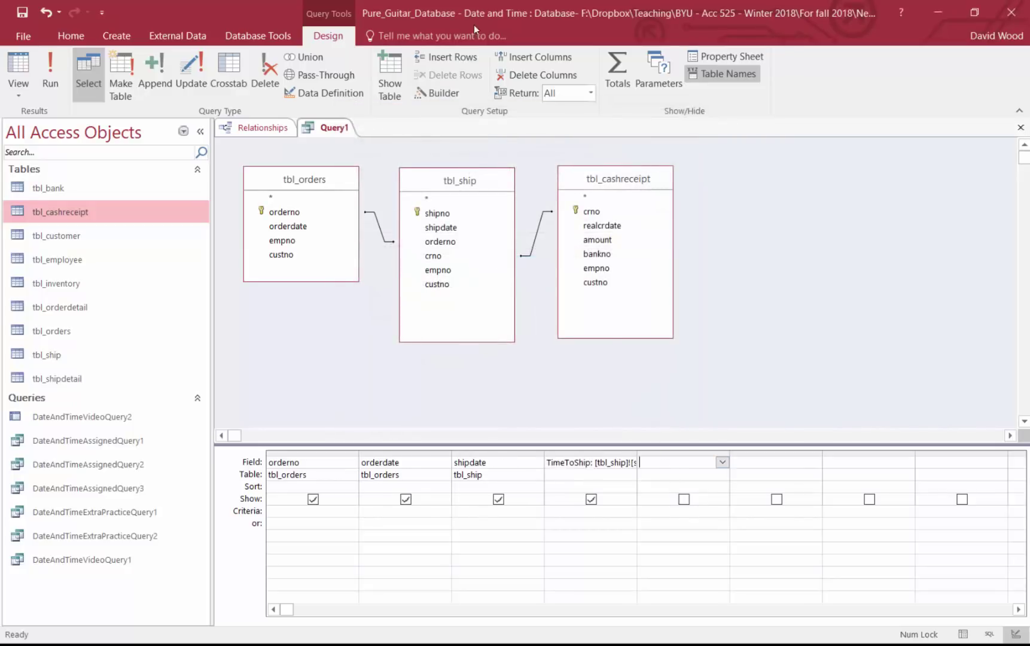
pyautogui.click(429, 91)
pyautogui.write('TimeToCollect:')
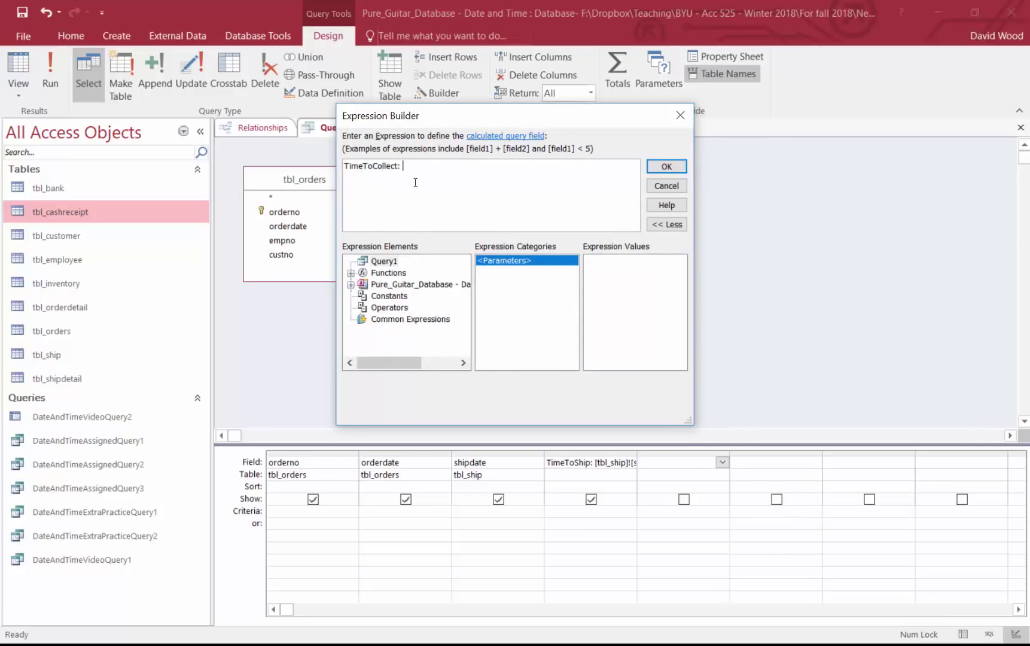
pyautogui.click(351, 284)
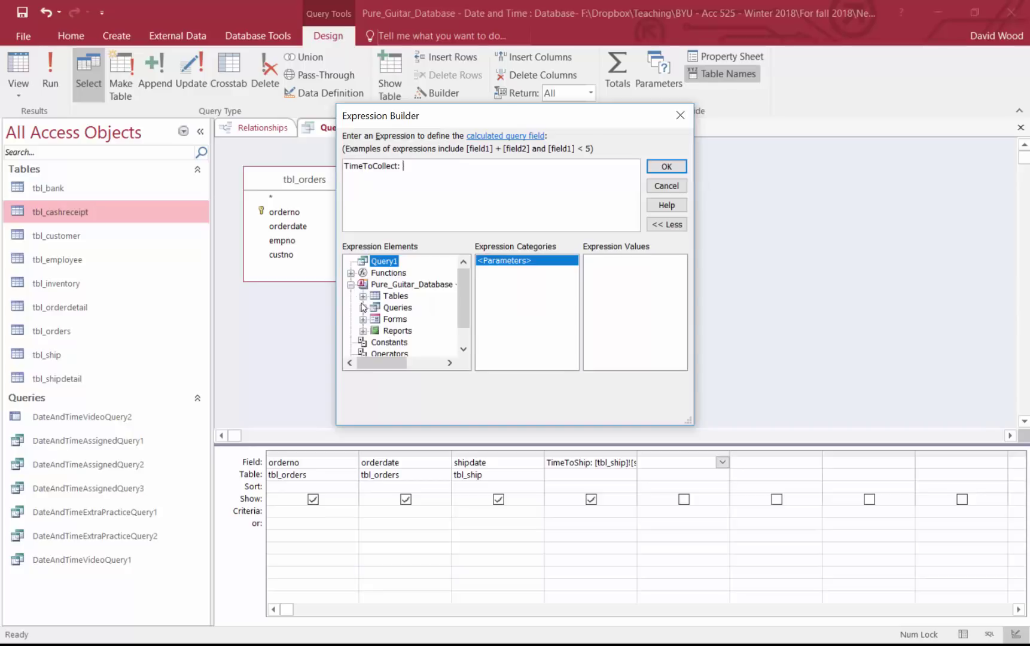
pyautogui.click(362, 296)
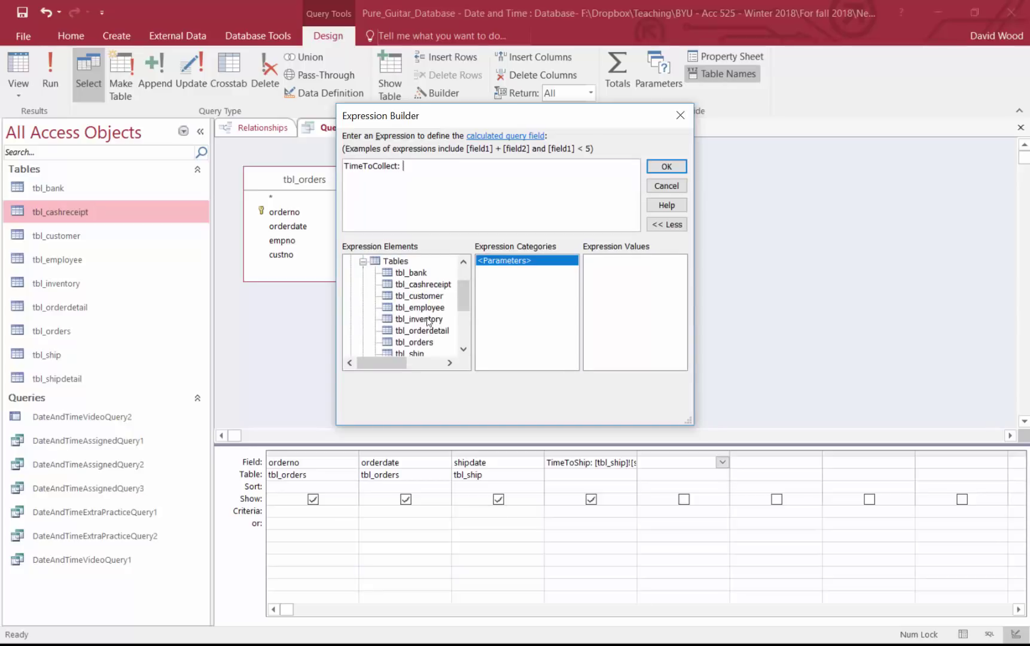
pyautogui.click(428, 284)
pyautogui.doubleClick(508, 271)
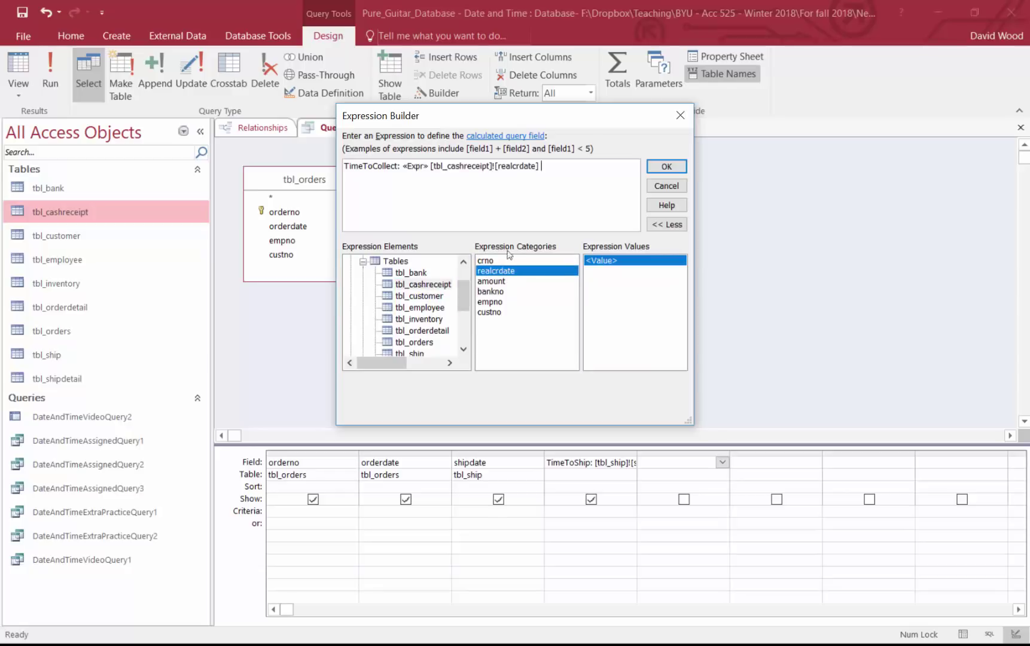
pyautogui.click(409, 165)
pyautogui.press('Delete')
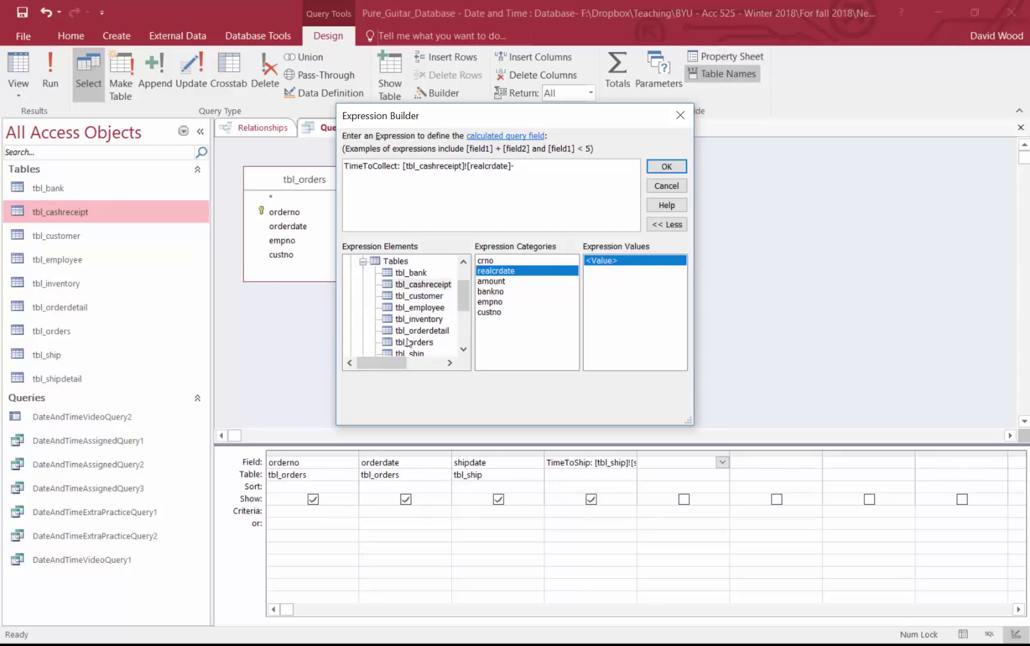
pyautogui.click(434, 353)
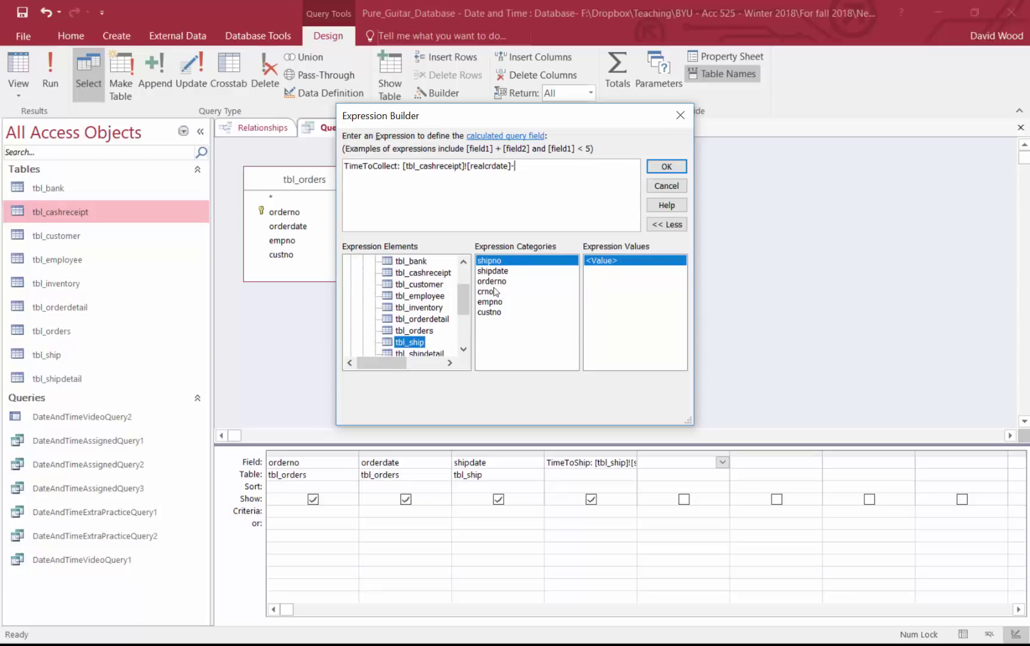
pyautogui.doubleClick(493, 271)
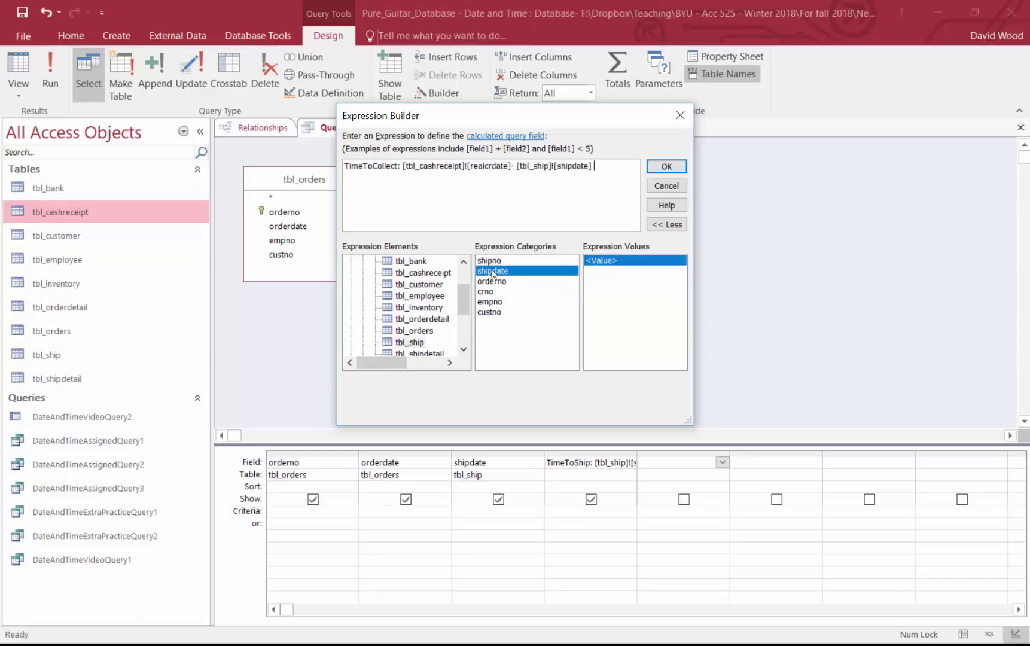
pyautogui.click(666, 168)
# Step: Run the query, widen the TimeToCollect column to show its heading, and return to Design view
pyautogui.click(11, 64)
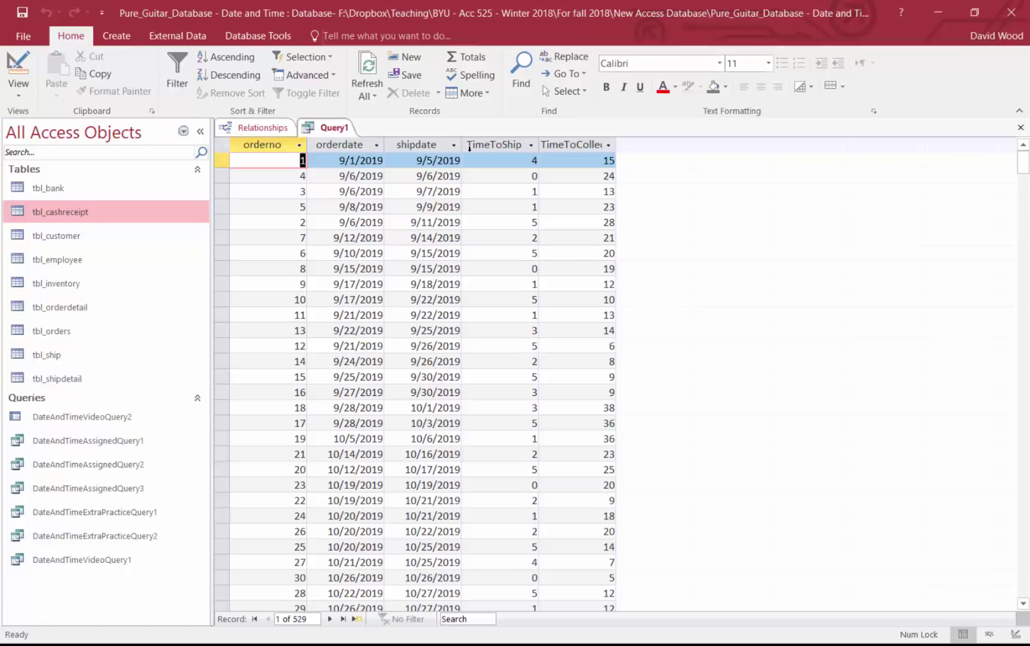
pyautogui.moveTo(615, 147); pyautogui.dragTo(642, 147)
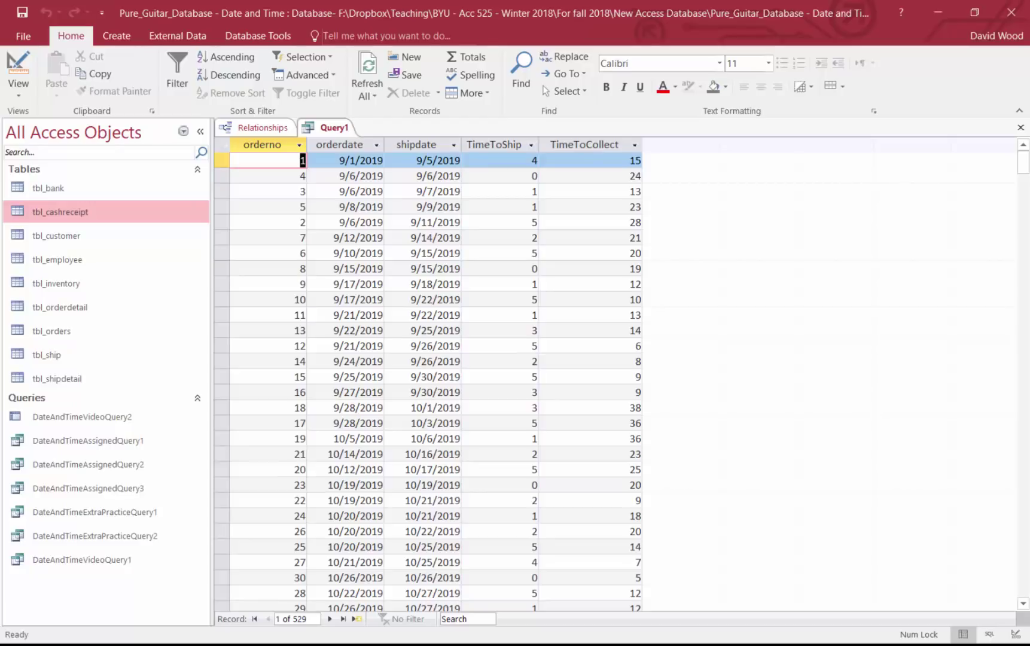
pyautogui.click(18, 67)
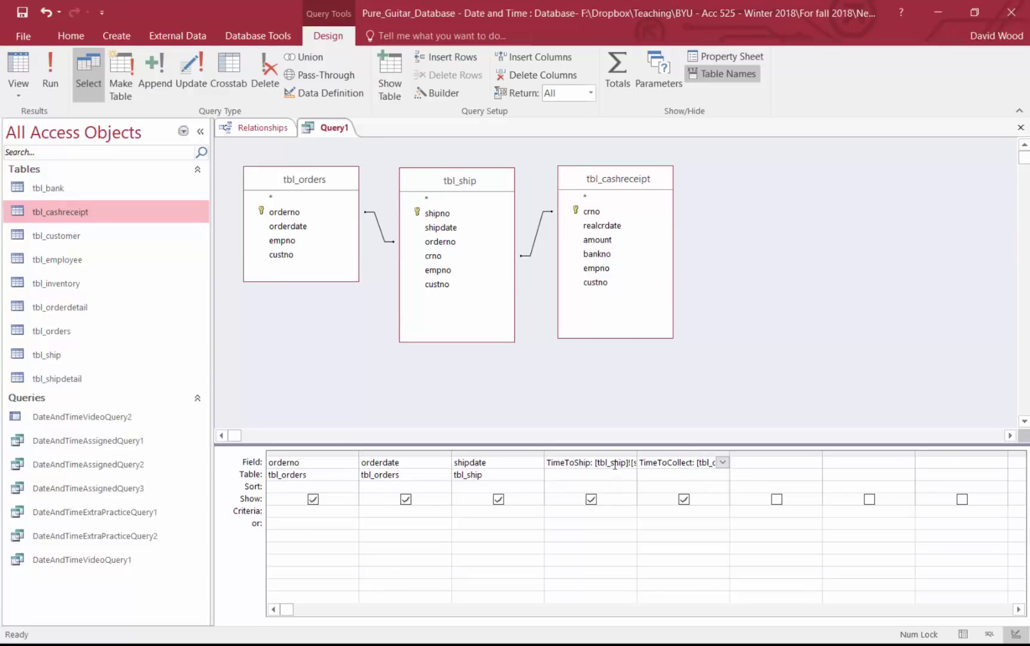
# Step: Reopen the Expression Builder to review the TimeToCollect expression
pyautogui.click(437, 93)
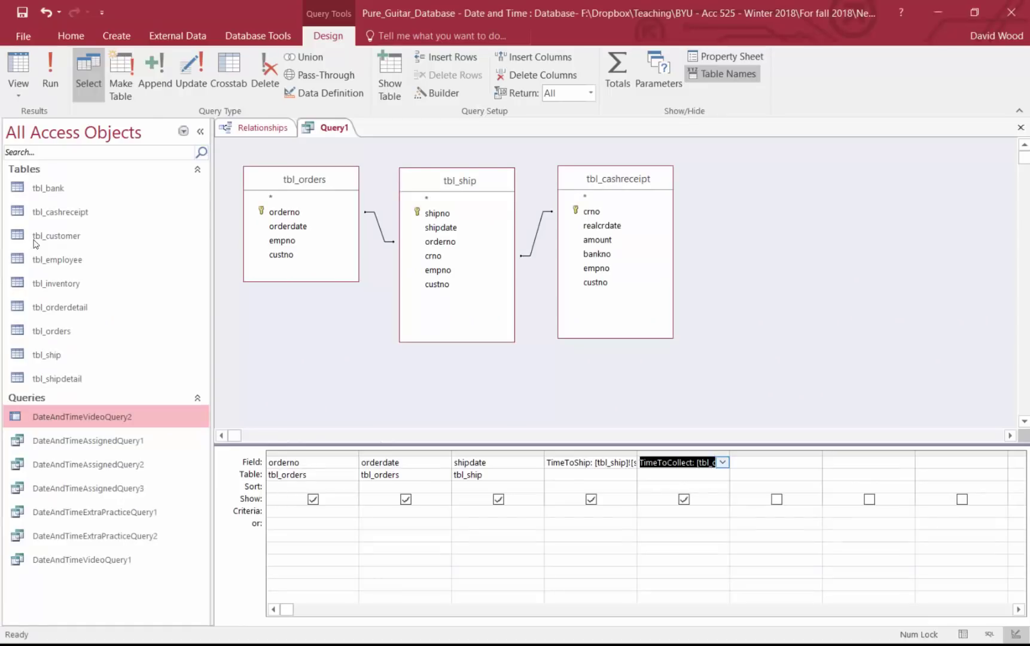
# Step: Create a new blank design-view query and make it a crosstab query
pyautogui.click(116, 36)
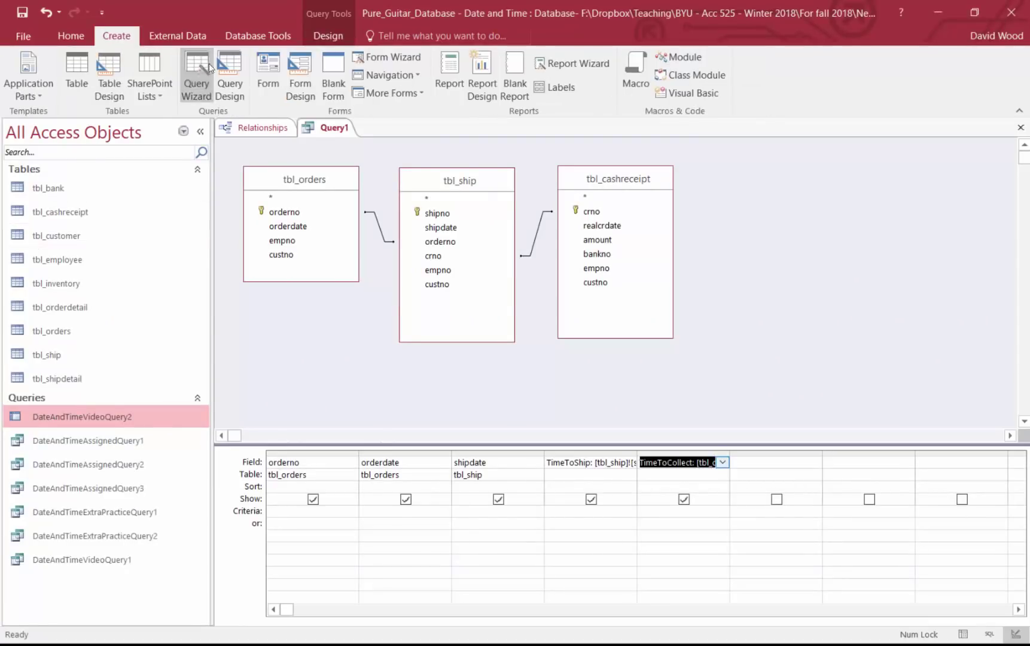
pyautogui.click(230, 81)
pyautogui.click(626, 256)
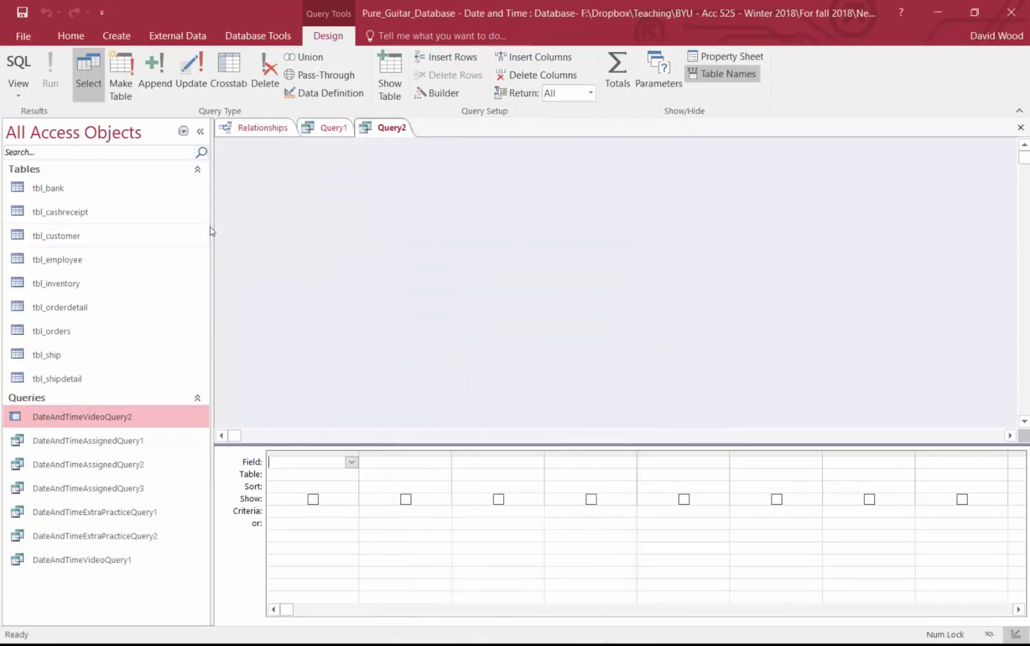
pyautogui.click(232, 65)
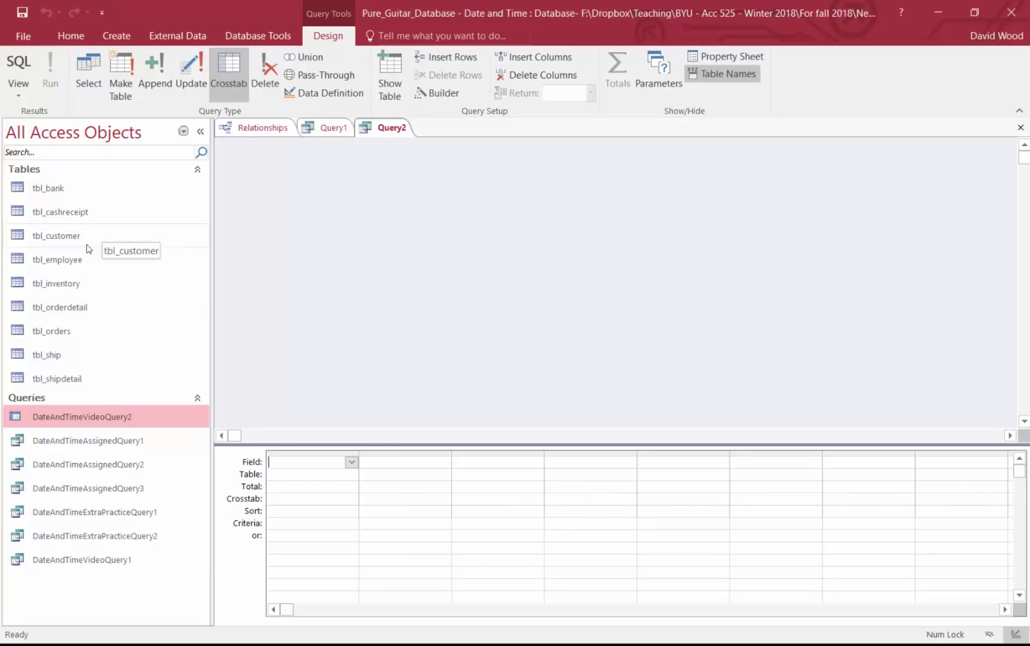
# Step: Add tbl_inventory, tbl_orderdetail and tbl_orders and arrange their field lists side by side
pyautogui.moveTo(69, 283); pyautogui.dragTo(279, 164)
pyautogui.moveTo(364, 265); pyautogui.dragTo(379, 293)
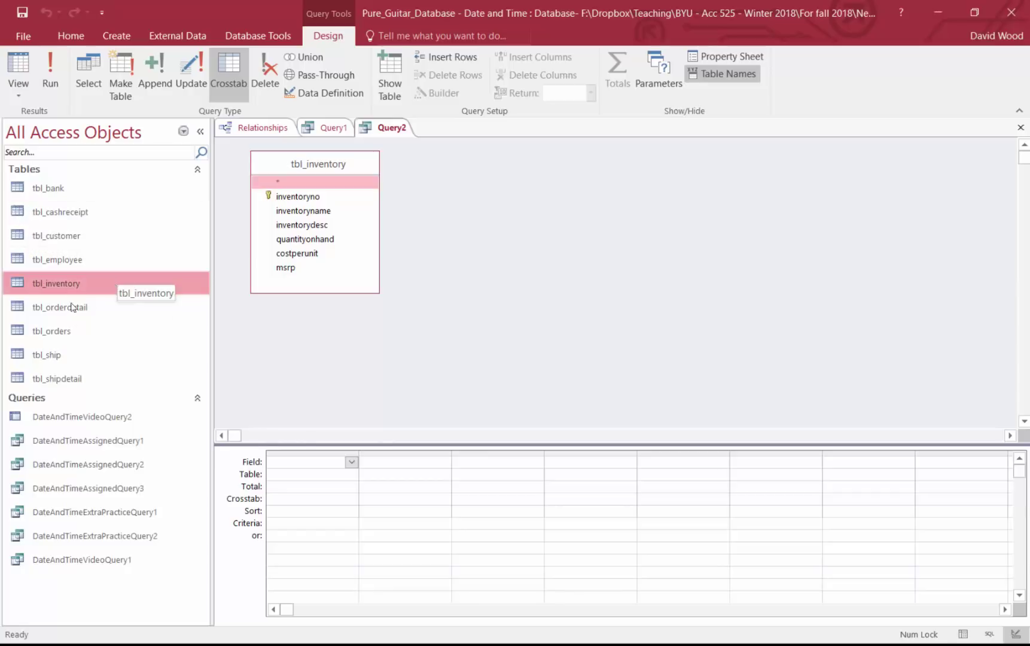
pyautogui.moveTo(71, 331); pyautogui.dragTo(473, 166)
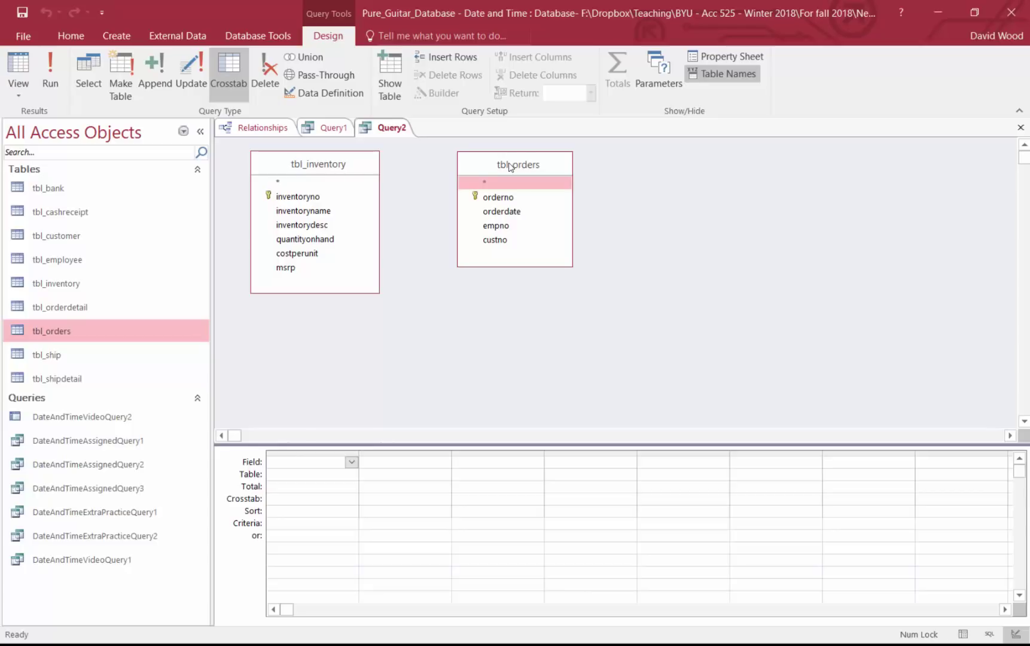
pyautogui.moveTo(509, 167); pyautogui.dragTo(592, 165)
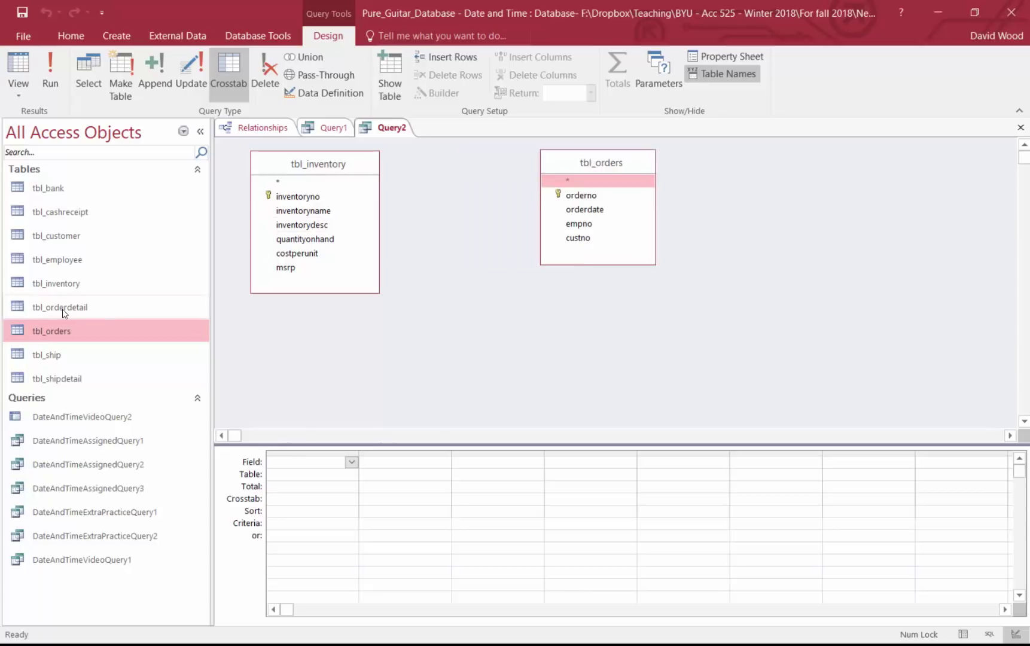
pyautogui.moveTo(65, 312); pyautogui.dragTo(454, 188)
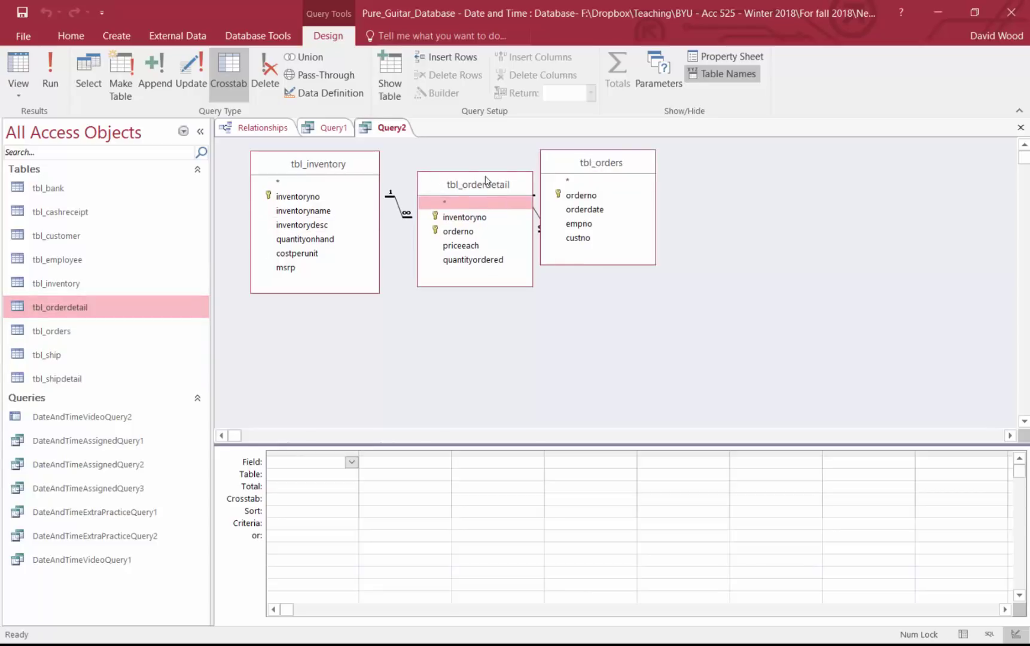
pyautogui.moveTo(565, 167); pyautogui.dragTo(593, 166)
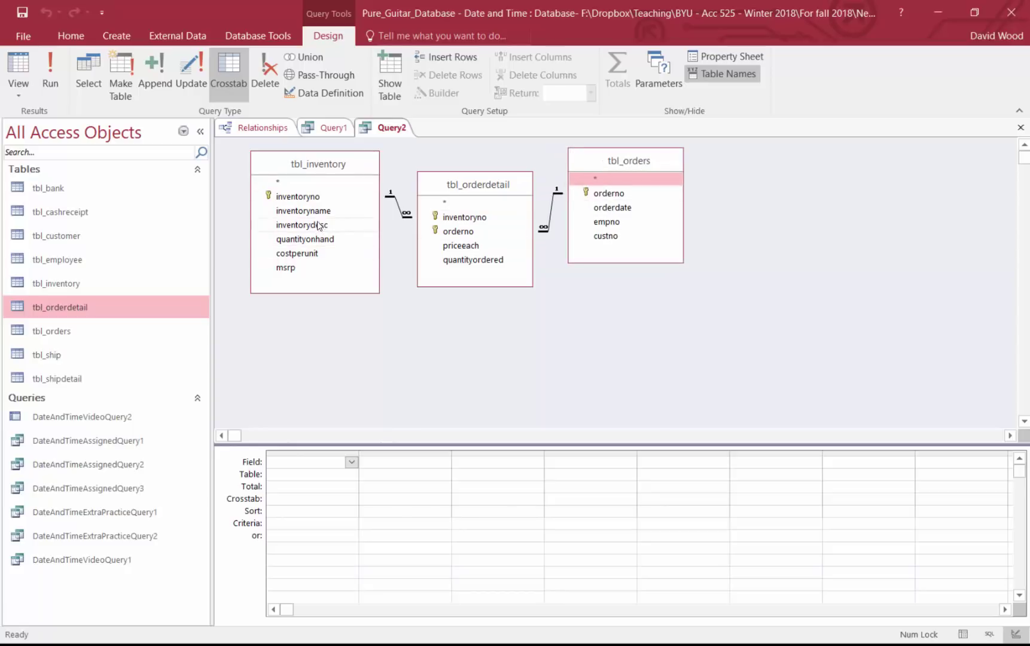
# Step: Add inventoryname as the Row Heading and orderdate as the Column Heading
pyautogui.moveTo(305, 211); pyautogui.dragTo(335, 473)
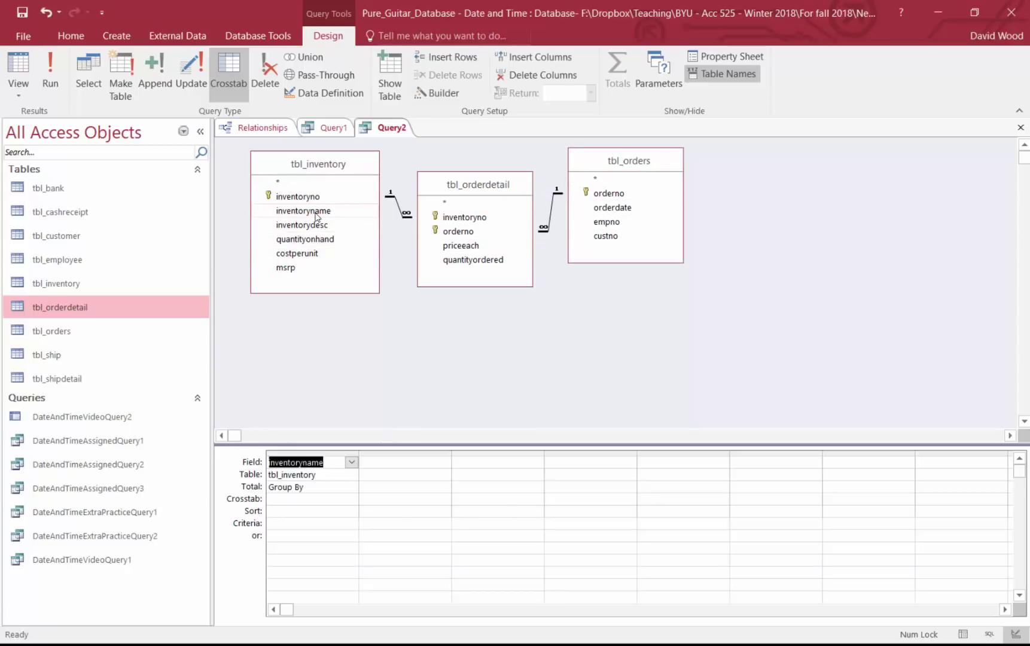
pyautogui.click(351, 498)
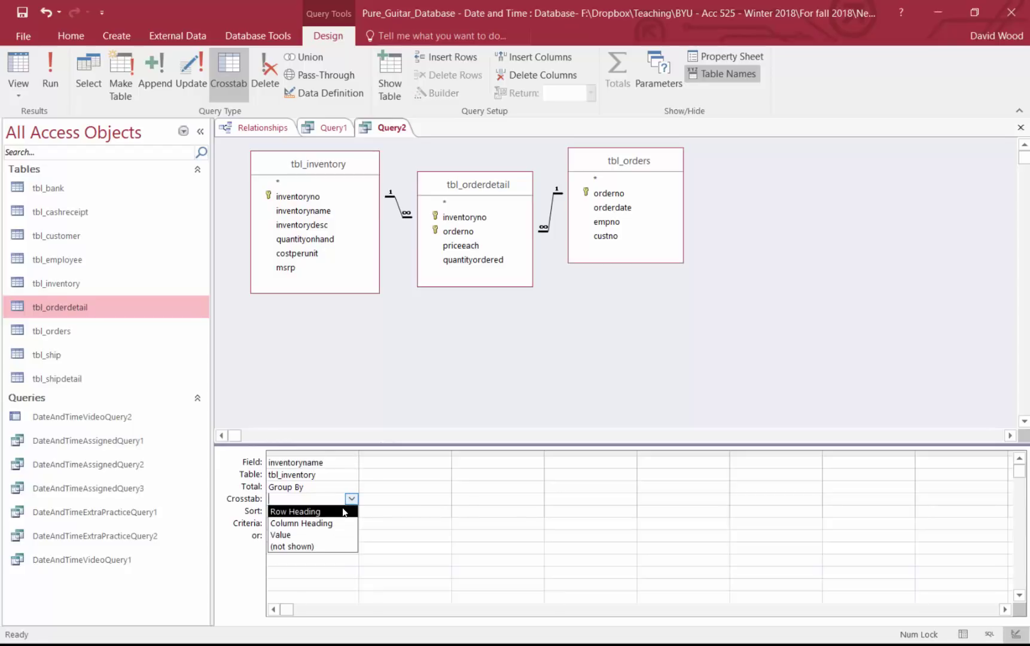
pyautogui.click(344, 512)
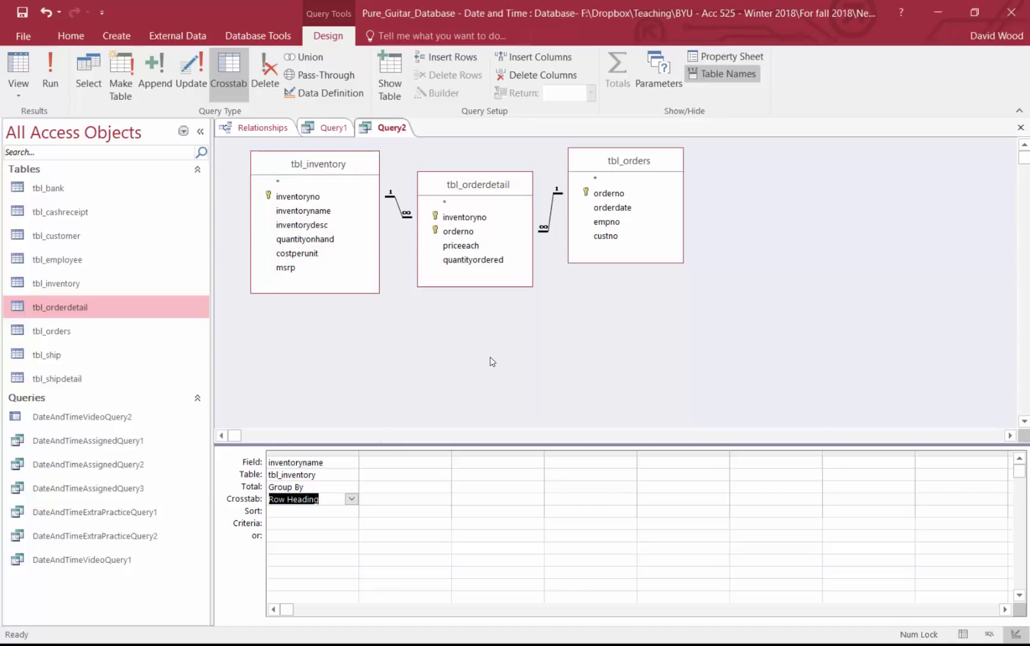
pyautogui.moveTo(608, 210); pyautogui.dragTo(378, 470)
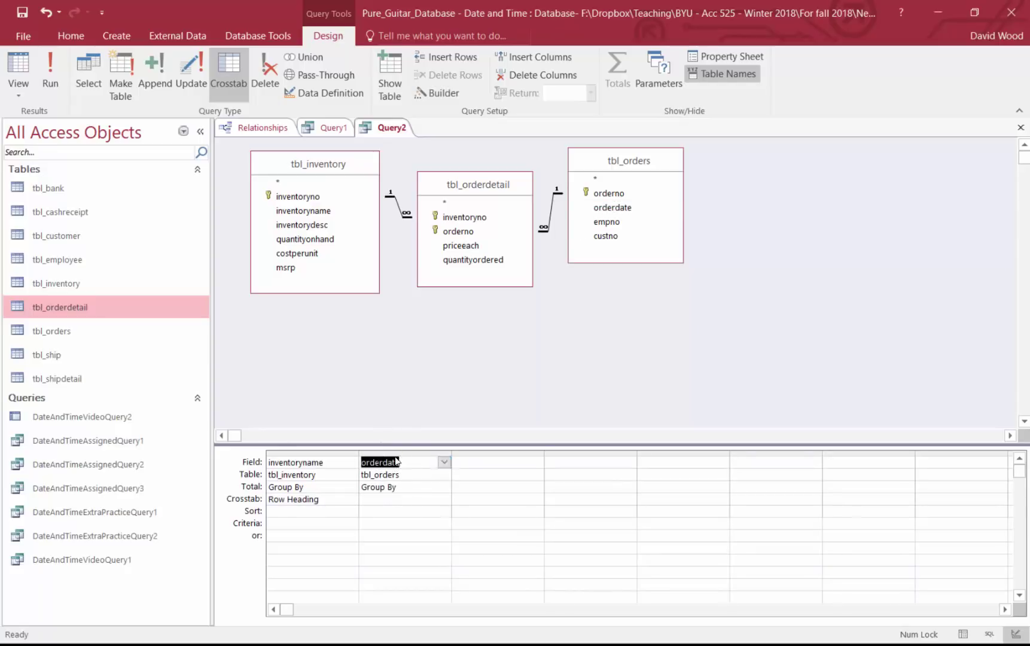
pyautogui.click(444, 500)
pyautogui.click(444, 499)
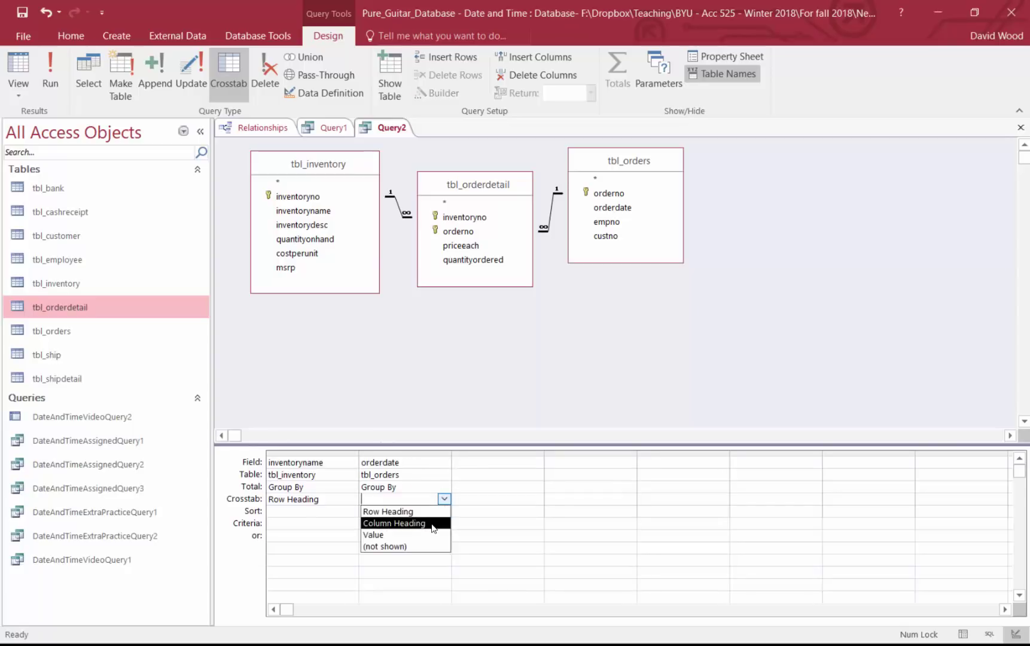
pyautogui.click(430, 521)
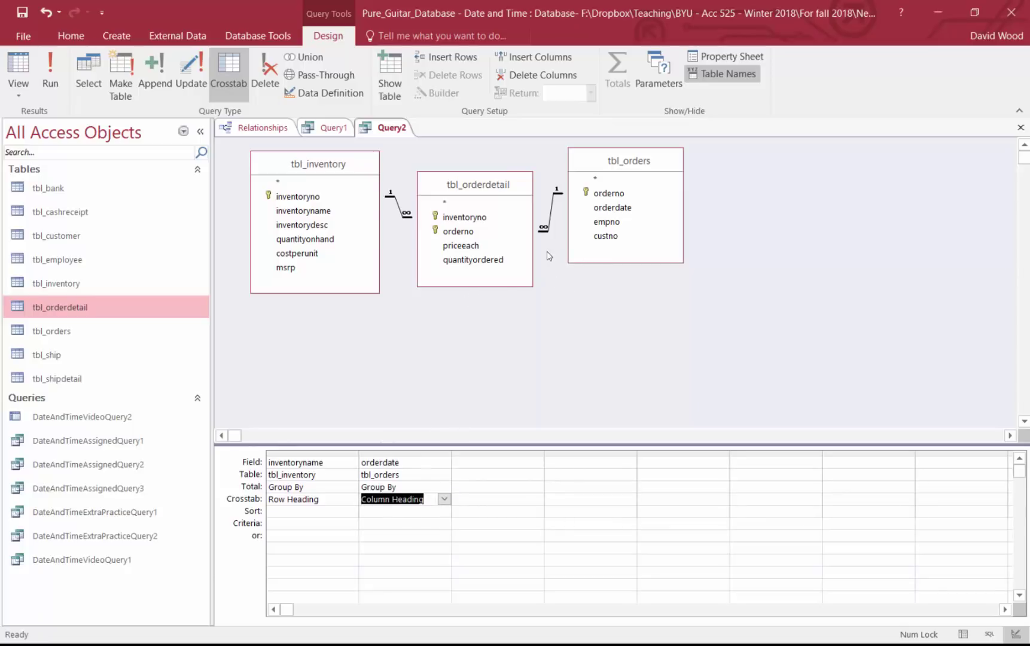
# Step: Add quantityordered as the crosstab Value with Total set to Sum
pyautogui.click(481, 261)
pyautogui.moveTo(481, 261); pyautogui.dragTo(490, 462)
pyautogui.click(534, 498)
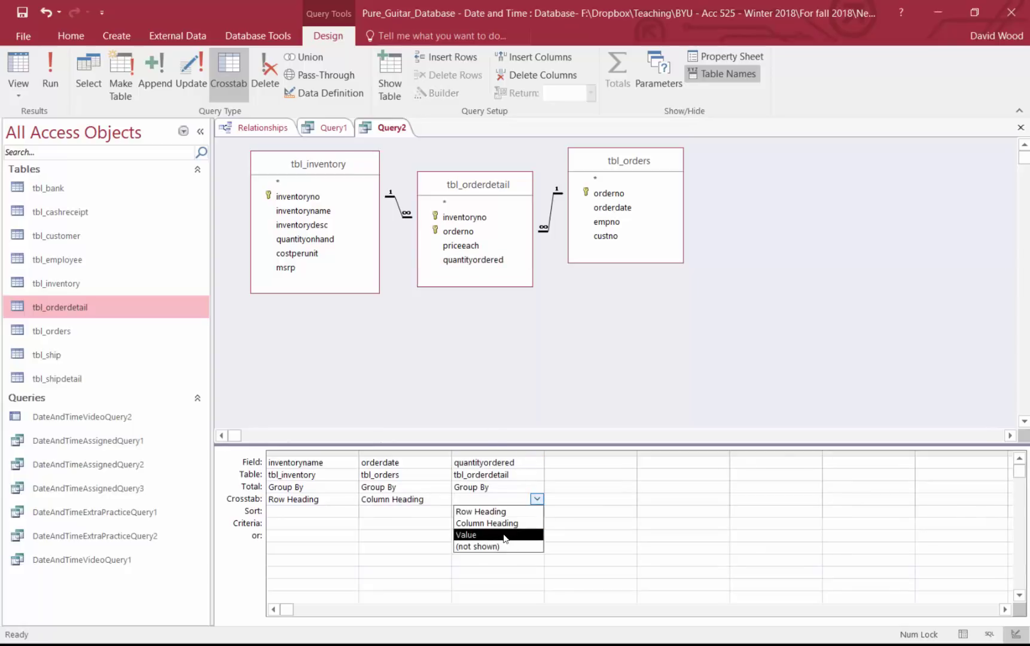
pyautogui.click(514, 525)
pyautogui.click(535, 487)
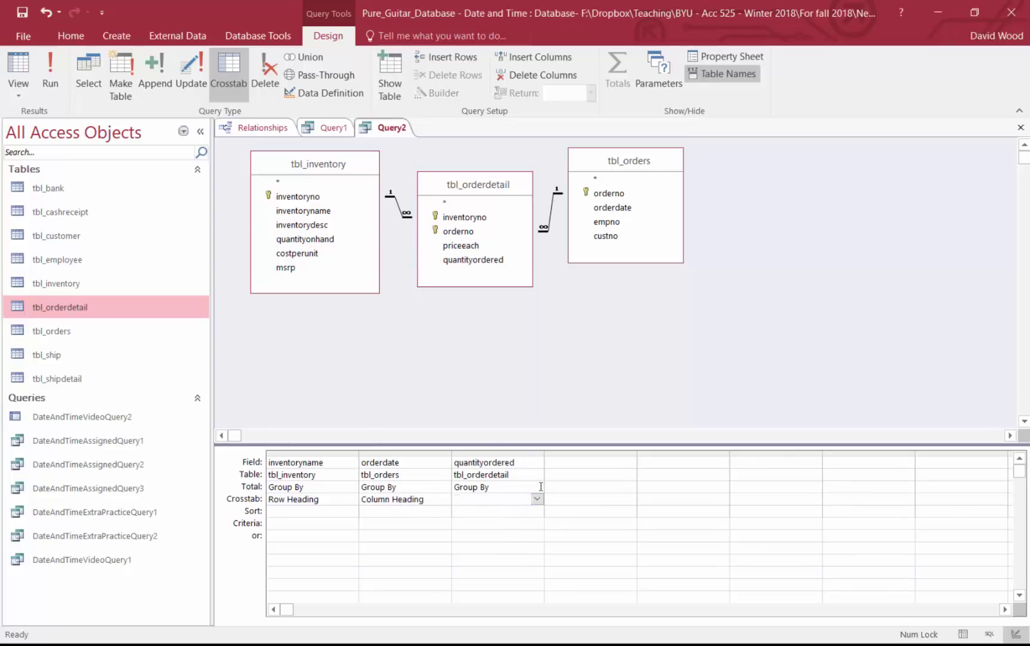
pyautogui.click(503, 511)
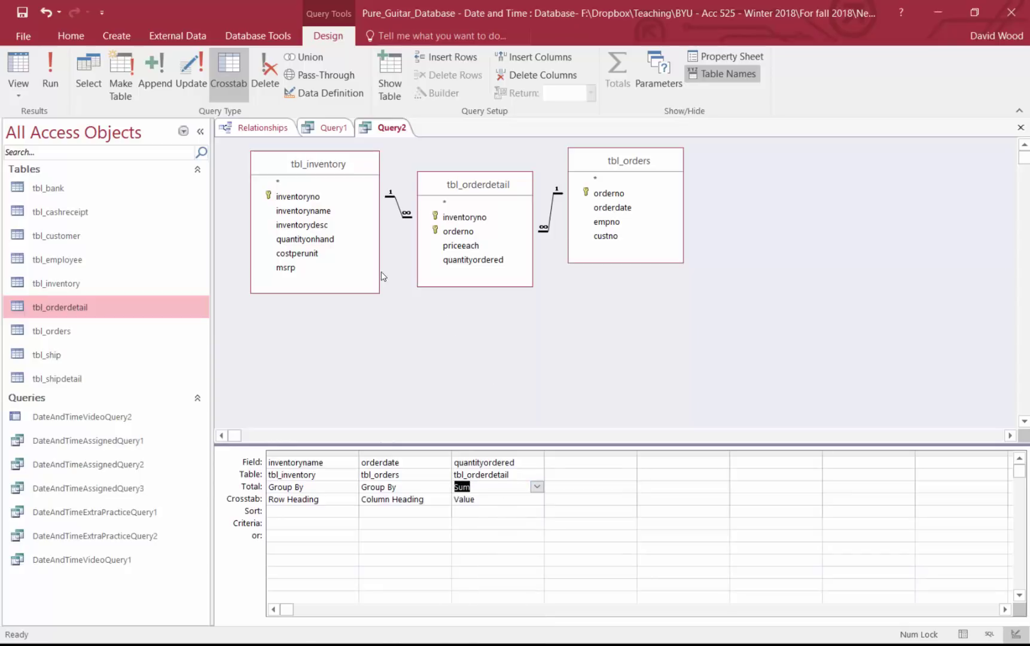
pyautogui.click(19, 64)
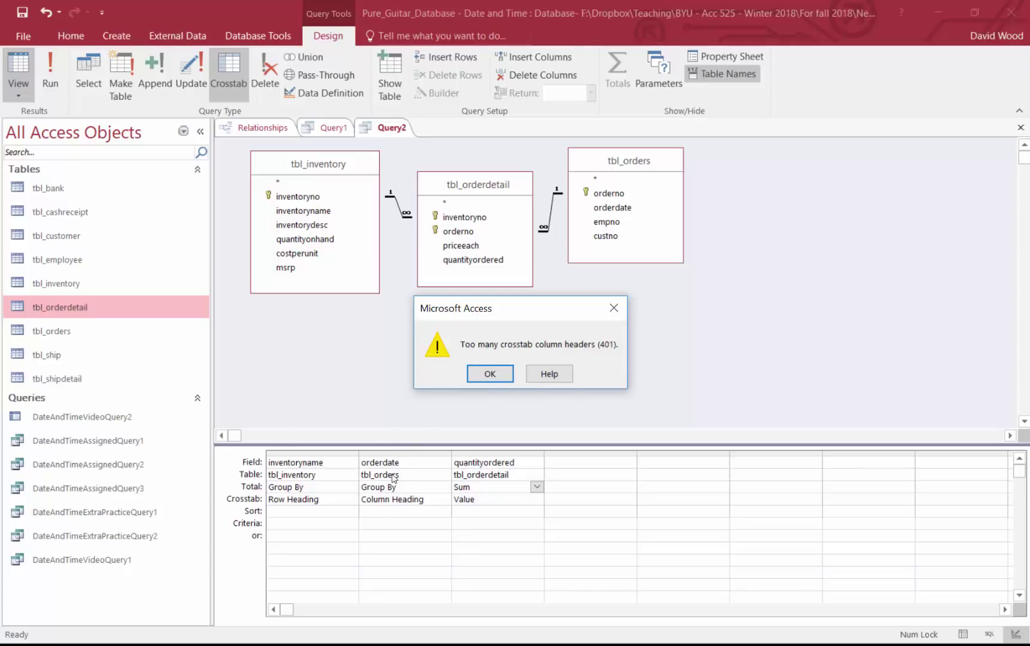
pyautogui.click(488, 374)
pyautogui.click(419, 464)
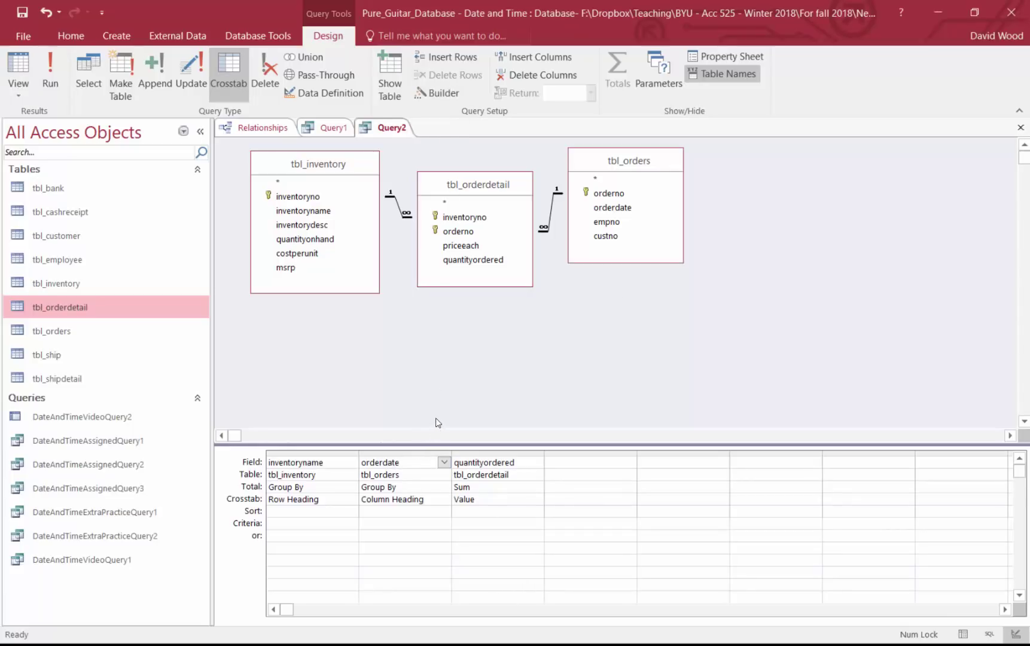
# Step: Change the column heading field to Month: month(orderdate) and run the crosstab for monthly totals
pyautogui.press('Home')
pyautogui.write('Month: month(')
pyautogui.moveTo(453, 450); pyautogui.dragTo(539, 449)
pyautogui.click(474, 461)
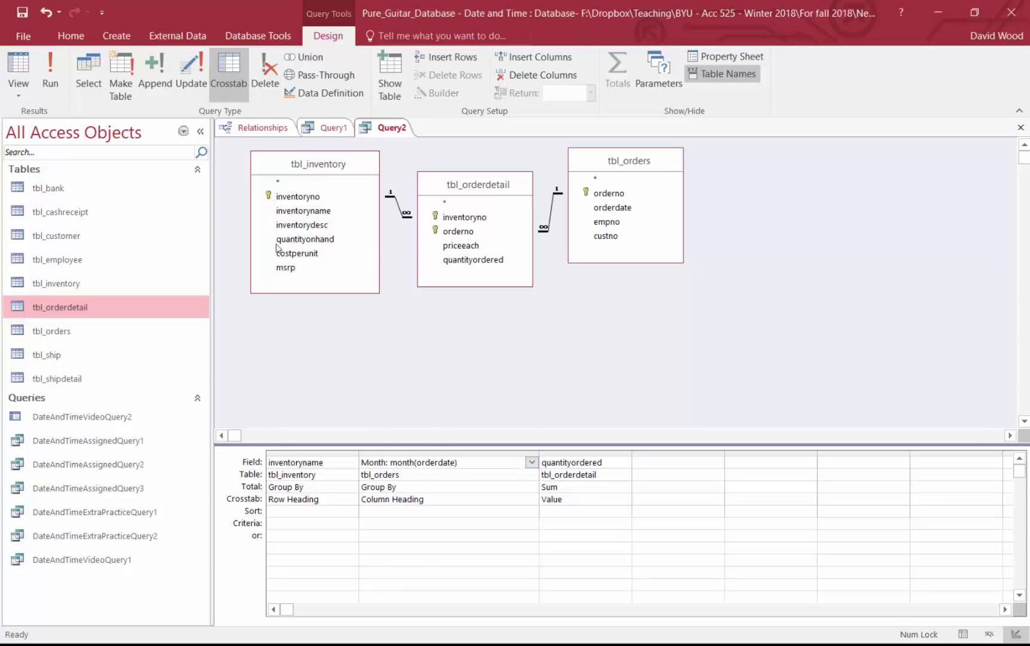
pyautogui.click(18, 72)
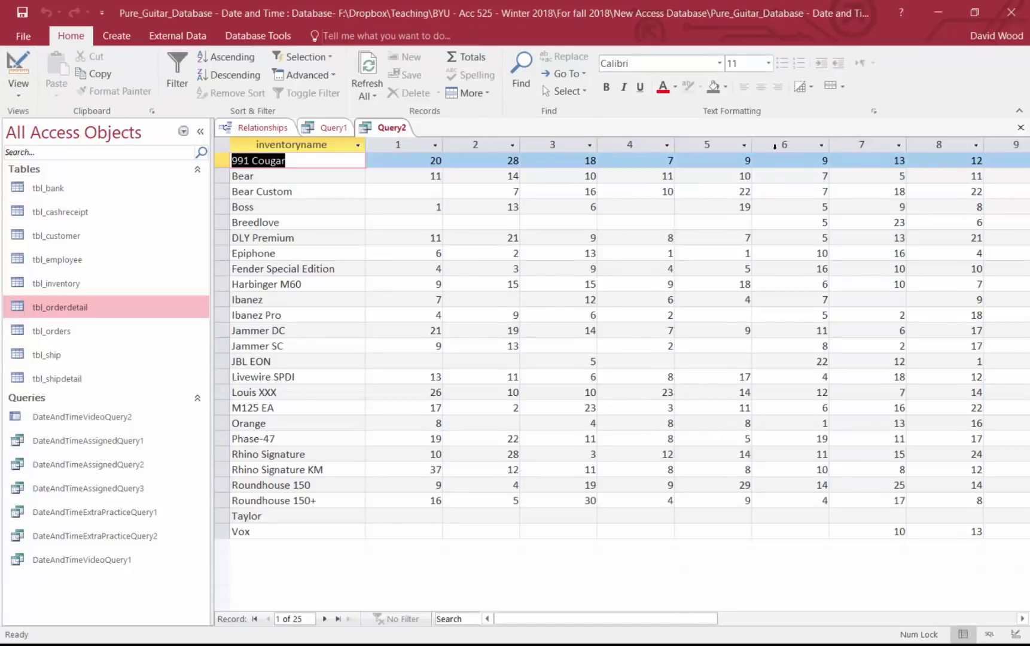
# Step: Review Query2's product-by-month quantity totals across all months, then switch back to Design view
pyautogui.moveTo(579, 618)
pyautogui.mouseDown()
pyautogui.moveTo(727, 616)
pyautogui.moveTo(563, 618)
pyautogui.mouseUp()
pyautogui.moveTo(217, 286); pyautogui.dragTo(172, 290)
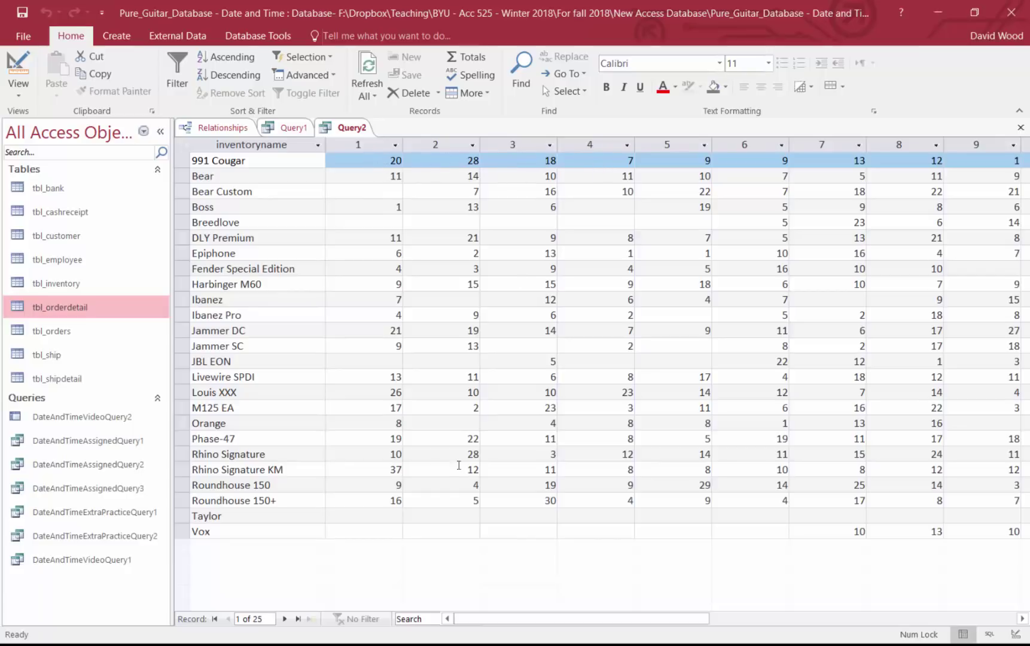
pyautogui.moveTo(545, 620); pyautogui.dragTo(463, 610)
pyautogui.click(18, 67)
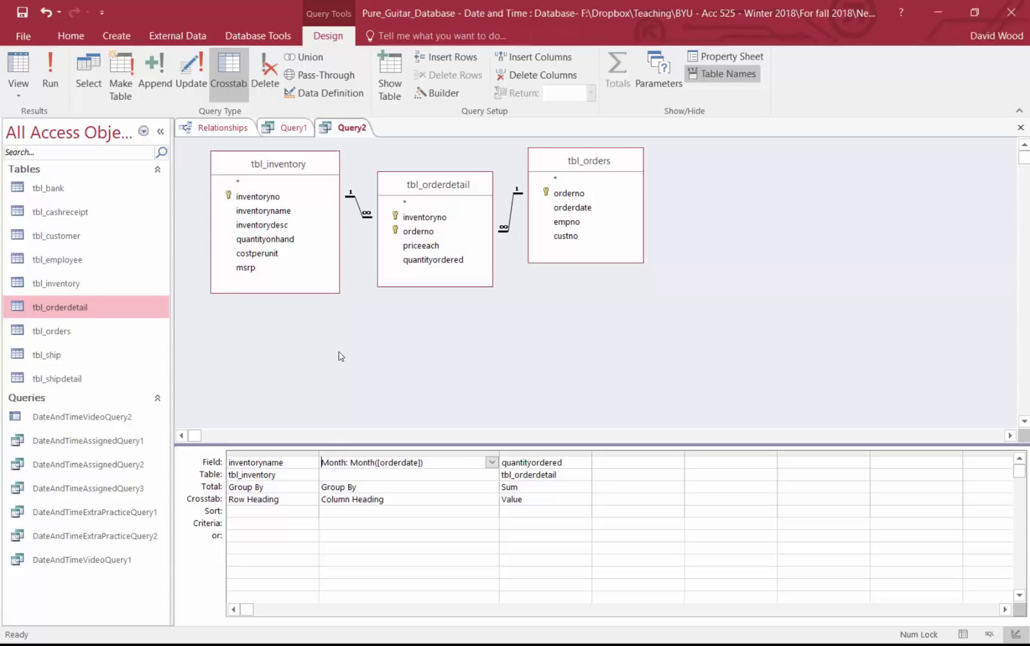
pyautogui.click(337, 523)
pyautogui.write('#2/2/200')
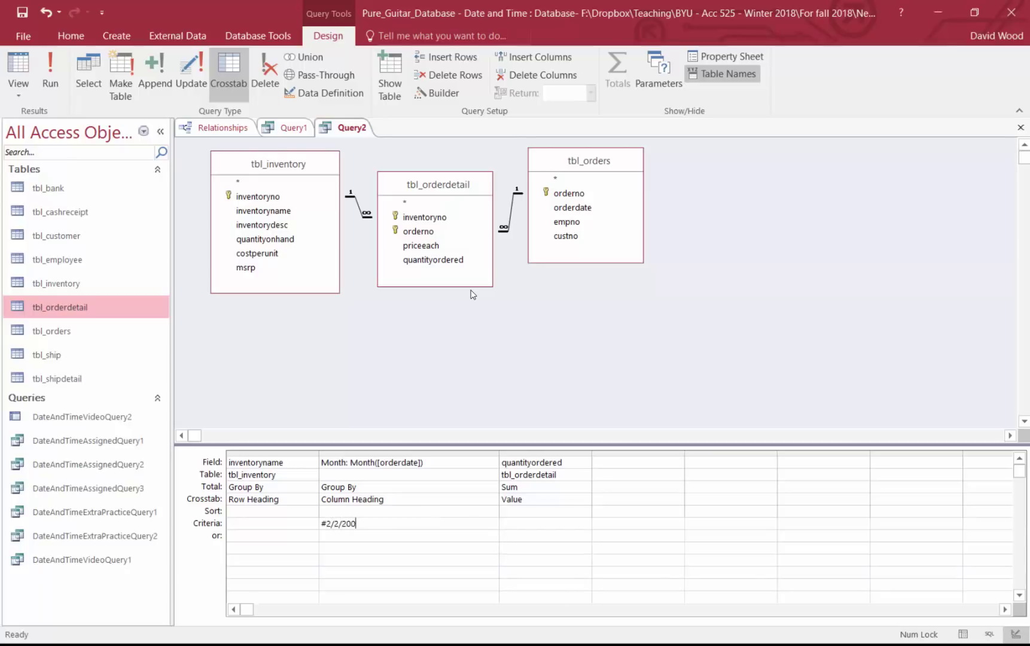
pyautogui.write('12#')
pyautogui.moveTo(371, 524); pyautogui.dragTo(261, 523)
pyautogui.press('Delete')
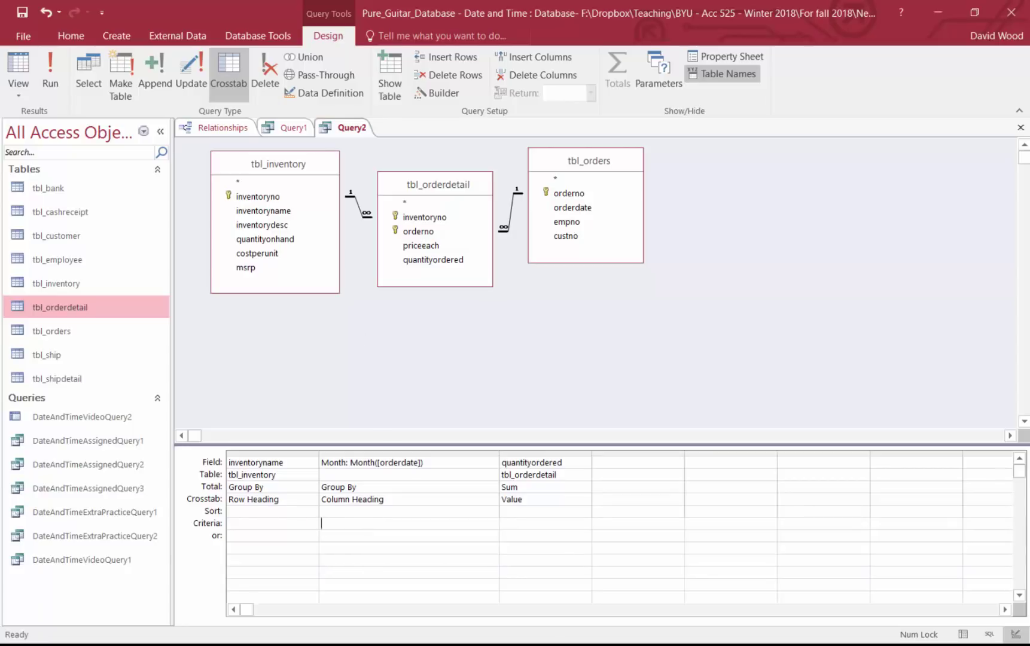